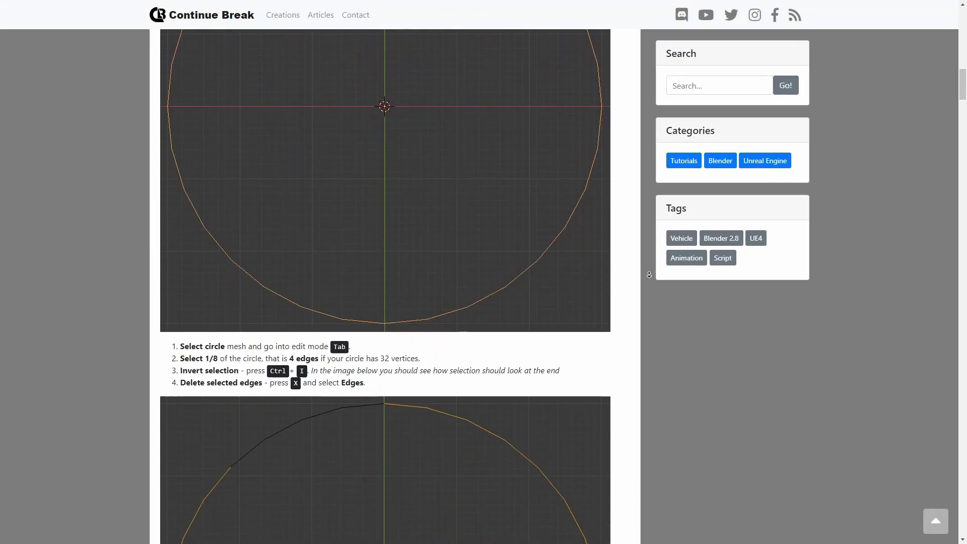
Scroll the Continue Break wheel tutorial down to the Array modifier and loop cut steps.
scroll(650, 275, down, 11)
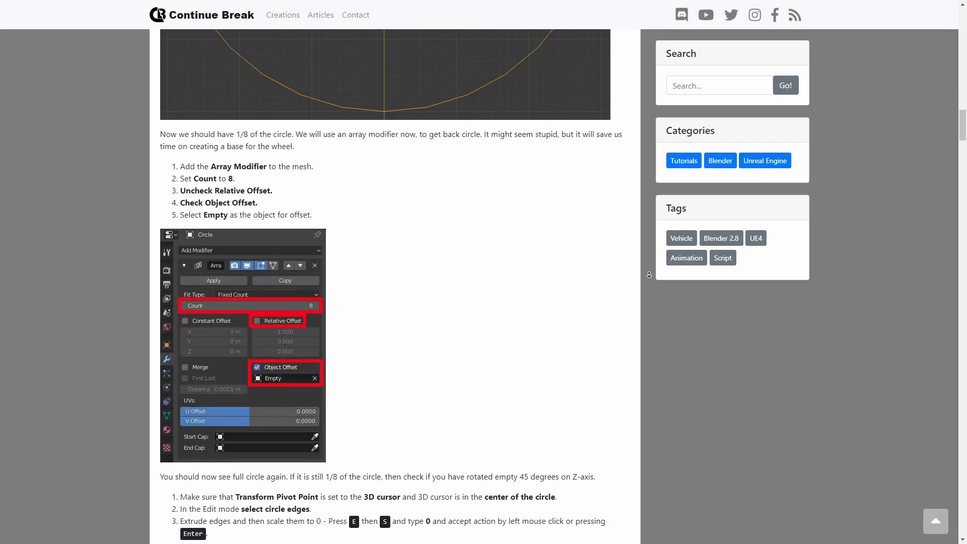
scroll(649, 274, down, 12)
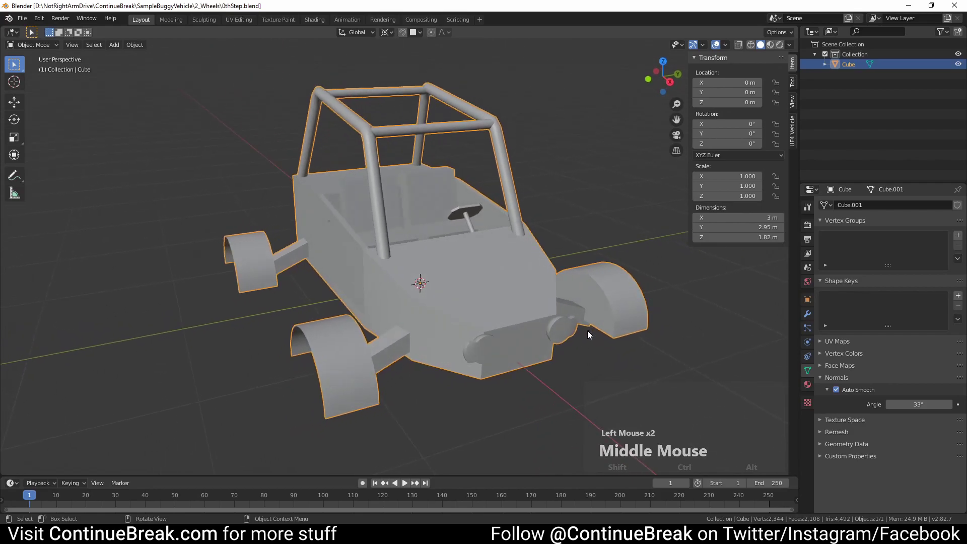
Hide the buggy and add a mesh circle with a 0.3 m radius.
key(h)
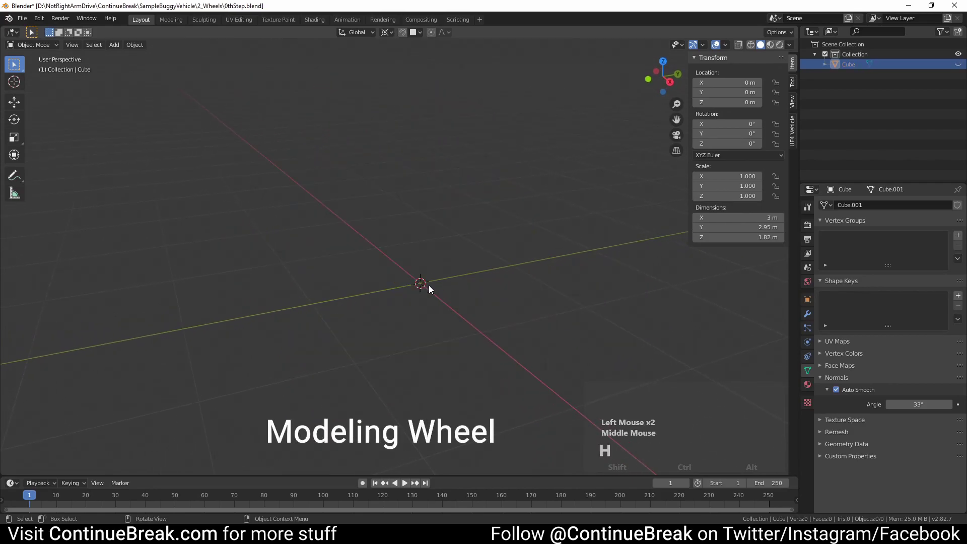
click(113, 45)
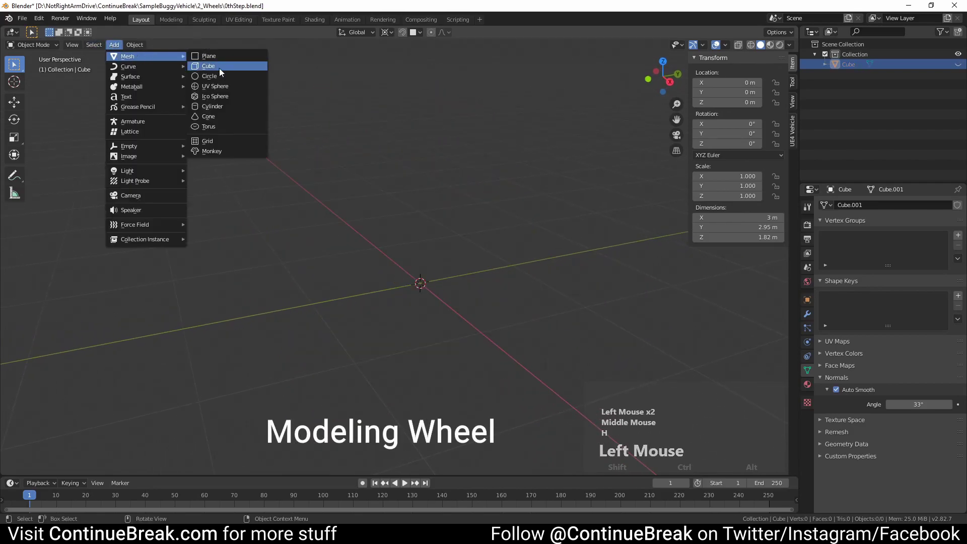
click(219, 68)
click(139, 368)
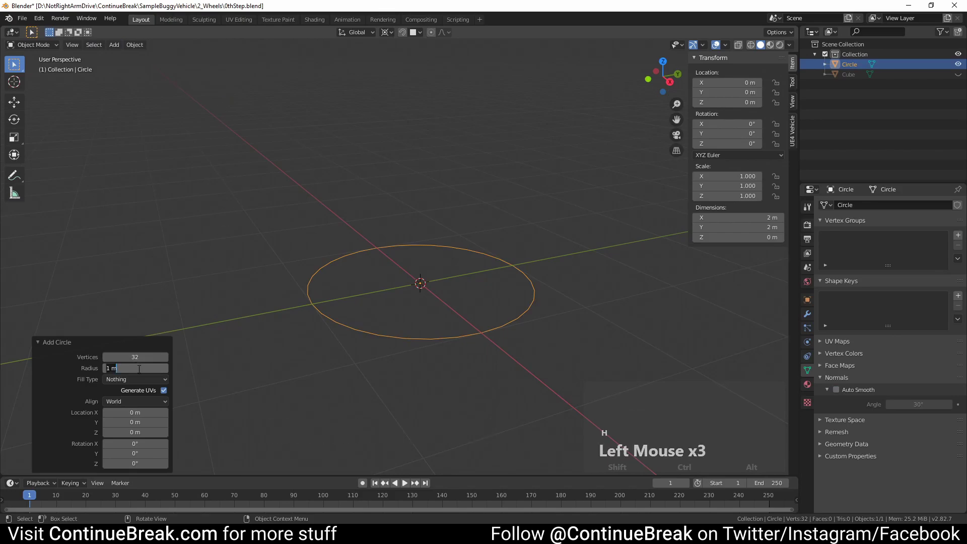
text(0.3)
key(Return)
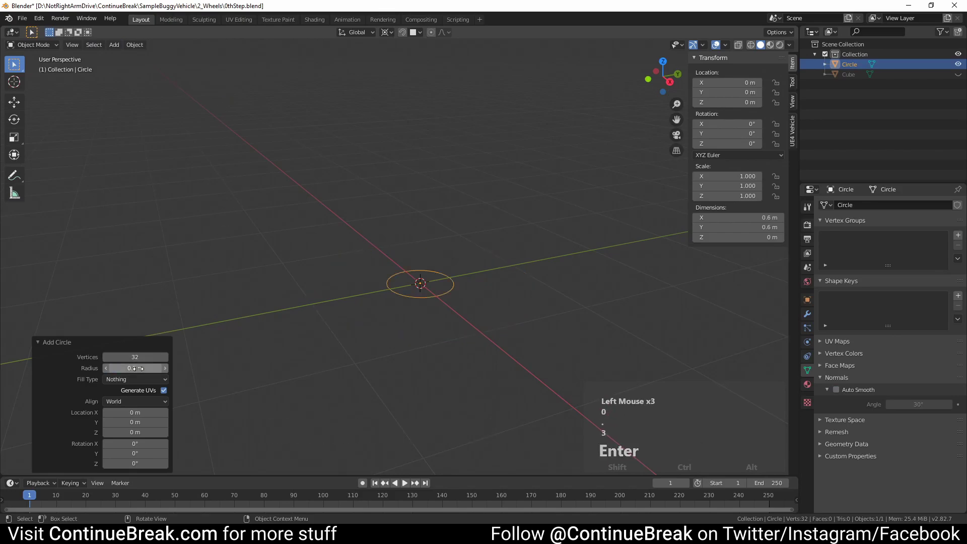
middle_drag(312, 242, 260, 251)
scroll(260, 251, up, 3)
shift+middle_drag(348, 240, 317, 234)
Add a plain axes Empty rotated 45° on Z, then reselect the circle.
click(114, 45)
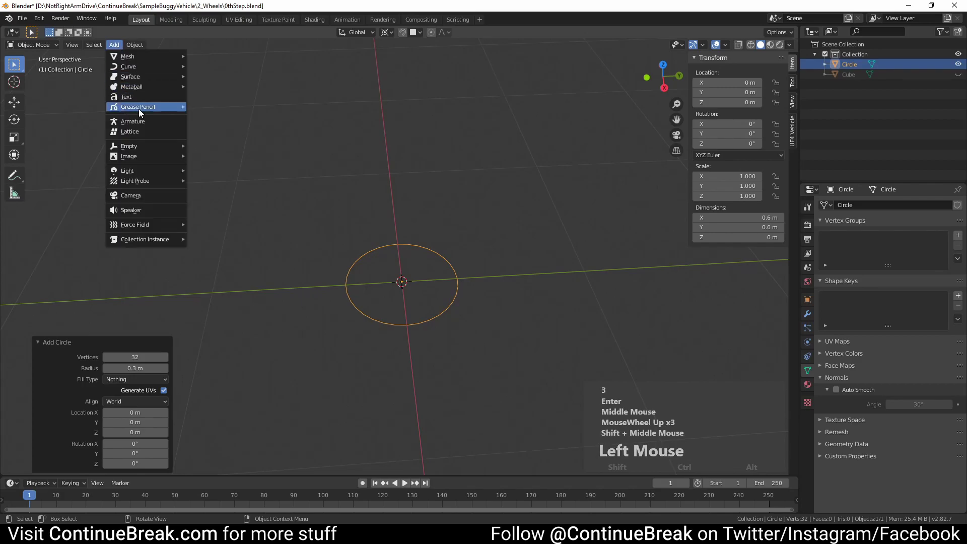
mouse_move(174, 147)
click(214, 145)
click(728, 143)
text(45)
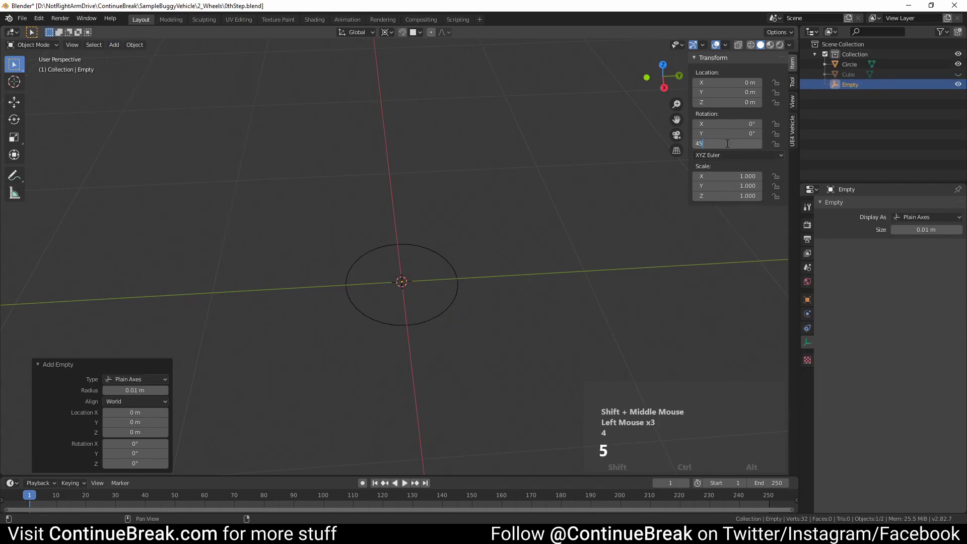
key(Return)
middle_drag(584, 190, 460, 270)
click(454, 268)
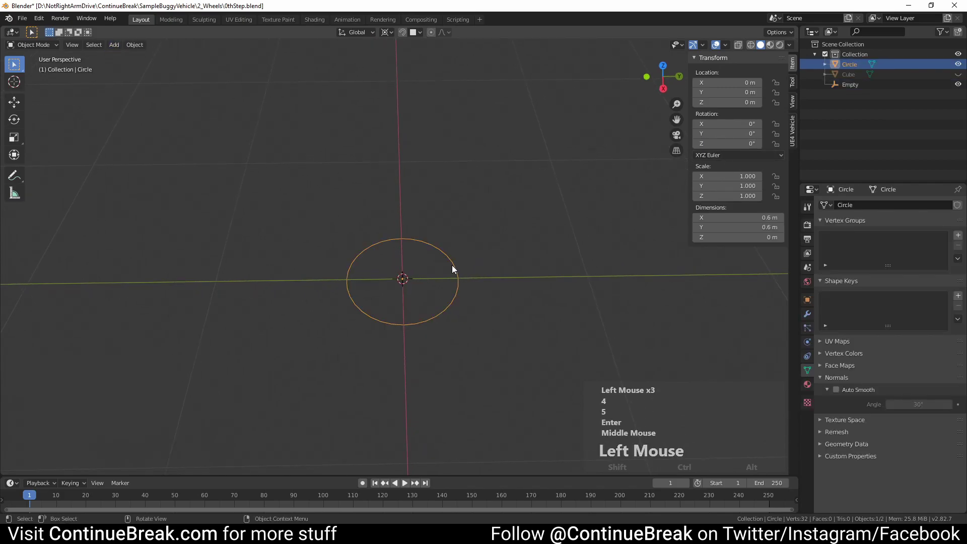
In top view, delete all but a short arc of the circle's edges.
key(KP_7)
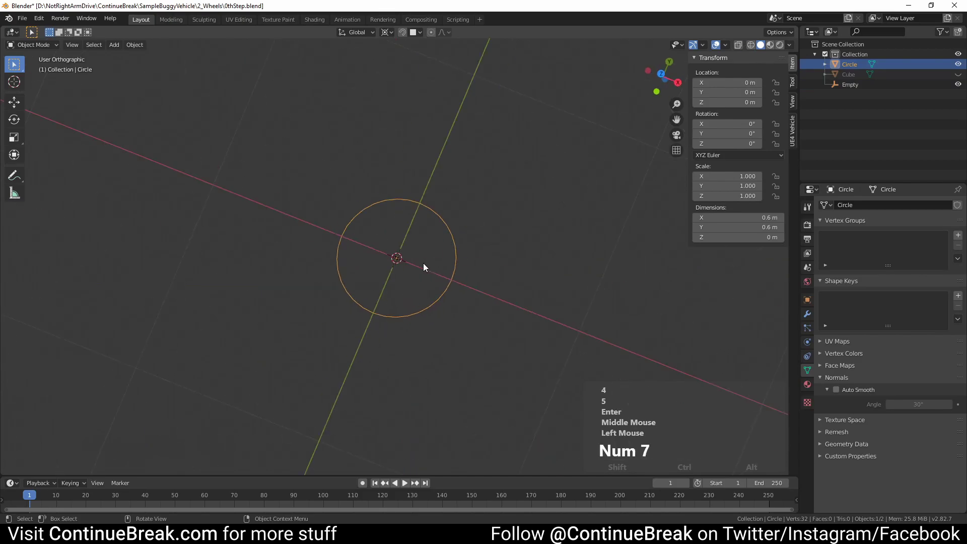
scroll(423, 264, up, 5)
shift+middle_drag(409, 215, 468, 222)
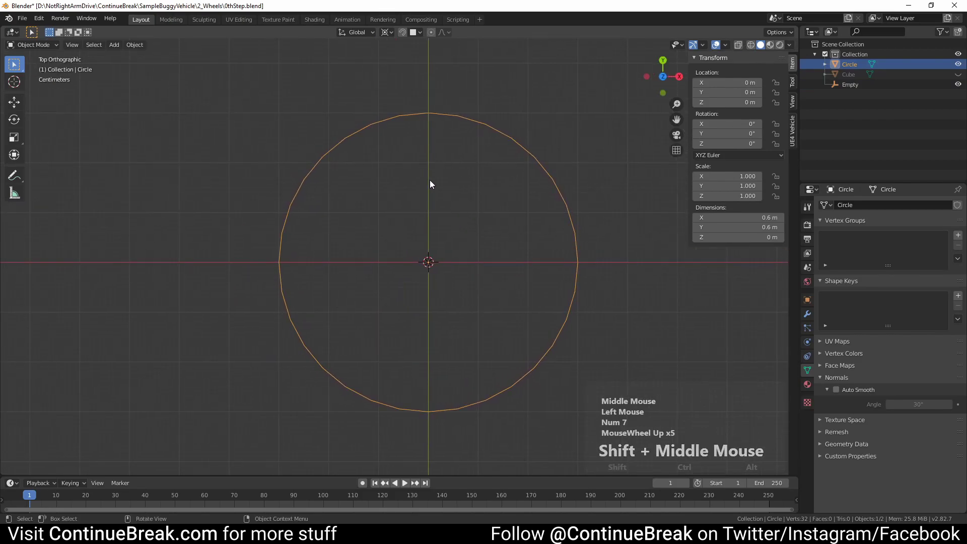
key(Tab)
click(411, 113)
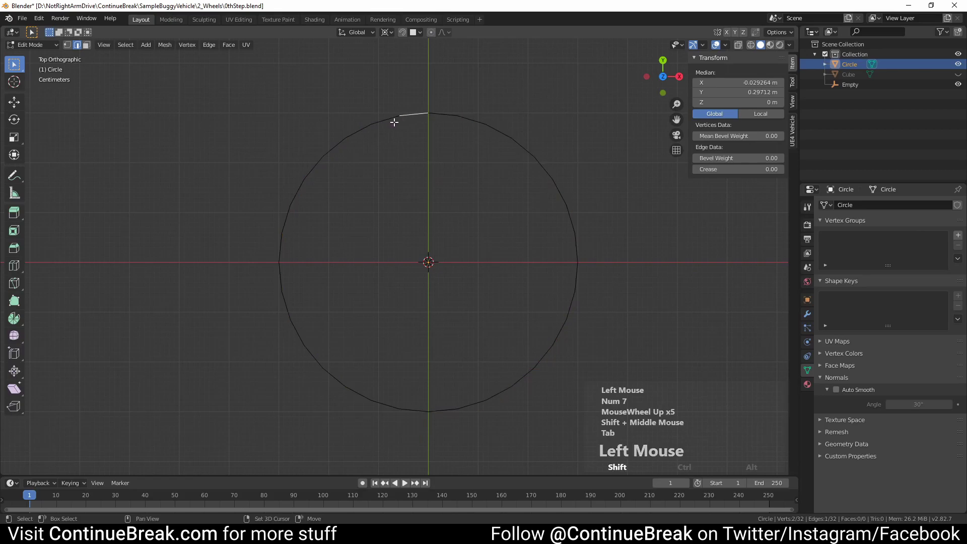
shift+click(385, 119)
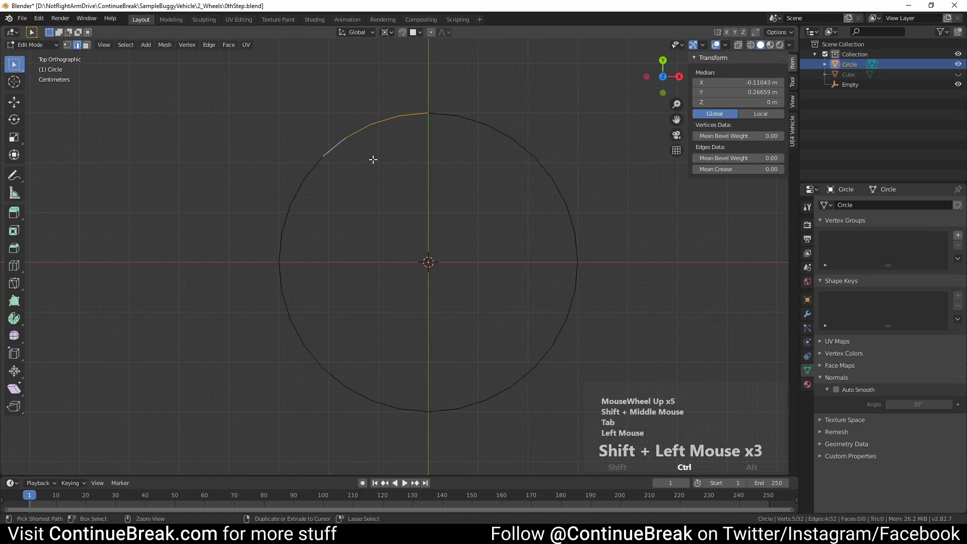
key(ctrl+i)
key(x)
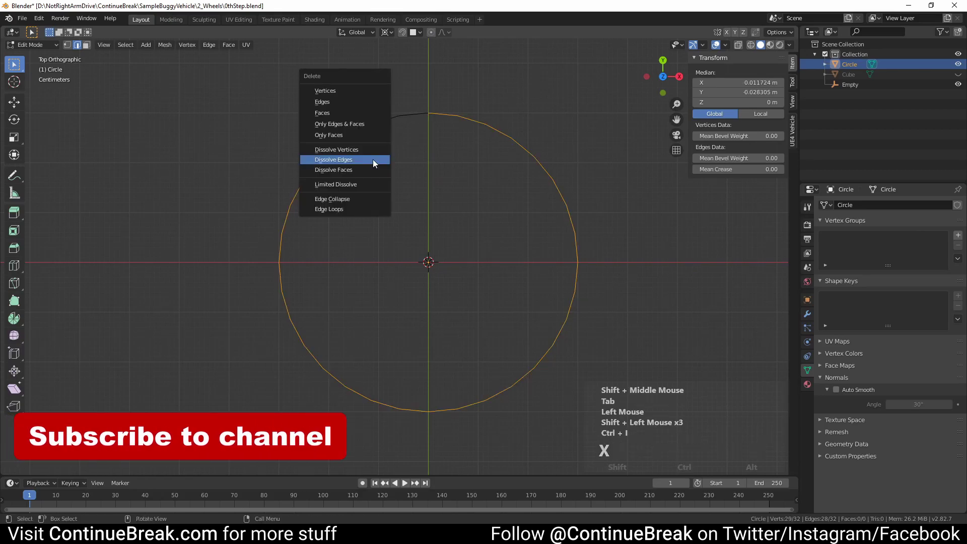
click(344, 101)
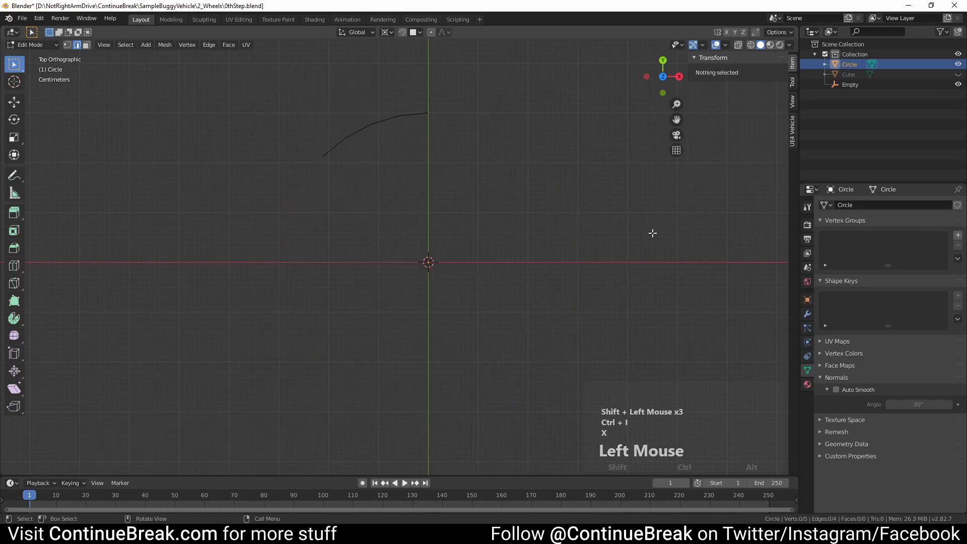
Add an Array modifier: Count 8, Relative Offset off, Object Offset set to the Empty.
click(807, 313)
click(839, 205)
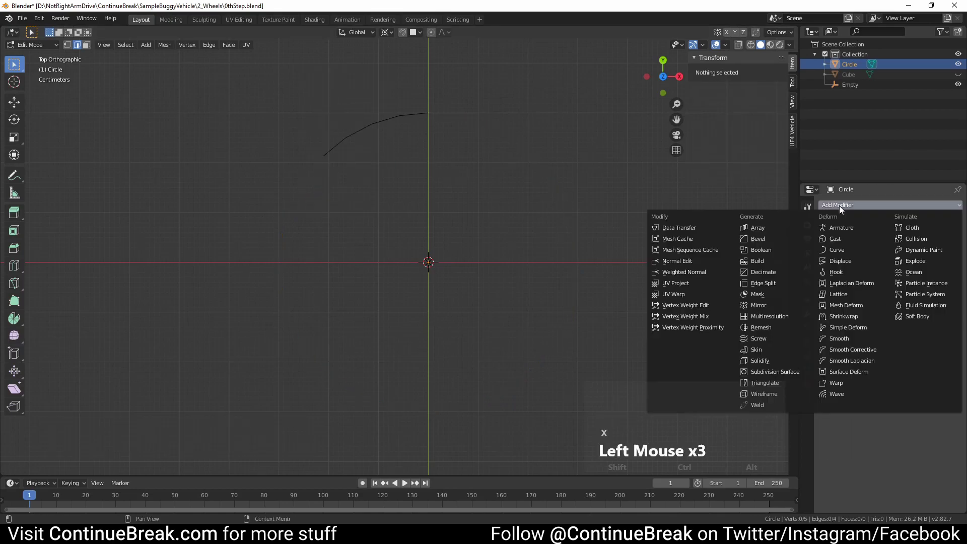
click(770, 229)
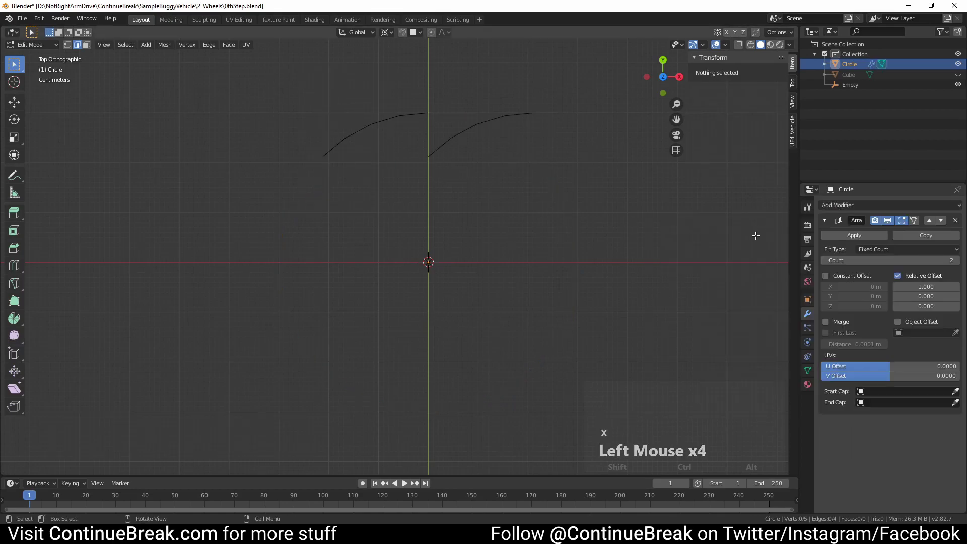
click(957, 260)
click(956, 261)
click(956, 261)
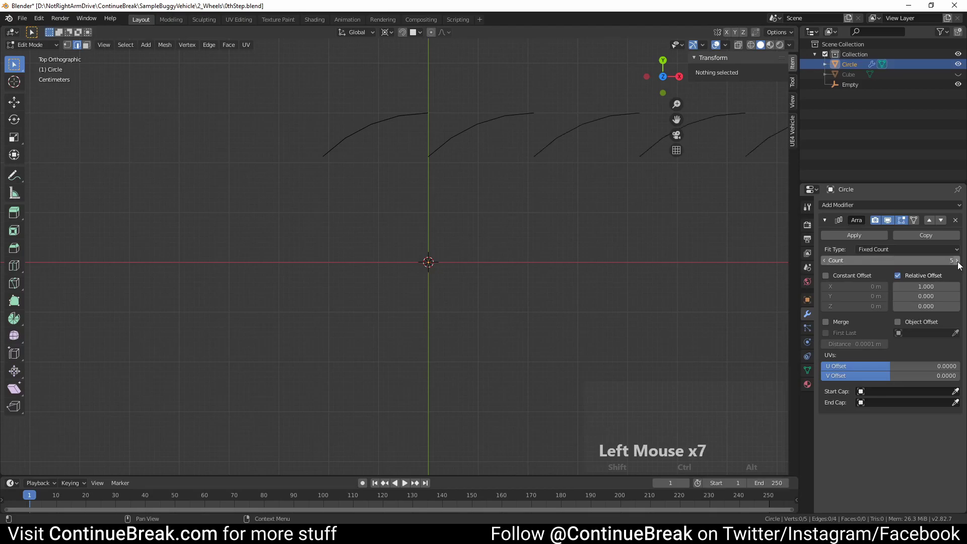
click(898, 276)
click(897, 321)
click(912, 332)
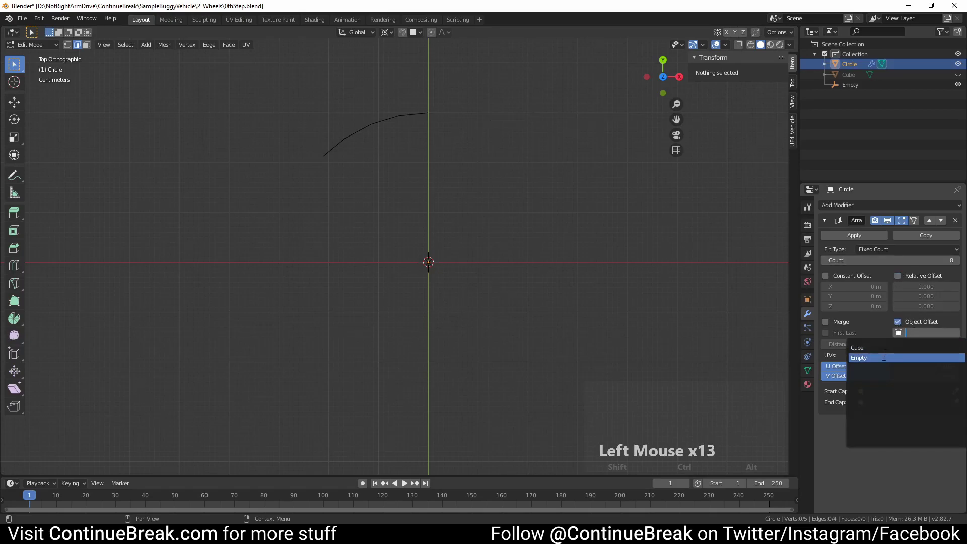
click(882, 357)
Select all arc edges and set the pivot point to 3D Cursor.
scroll(424, 157, up, 1)
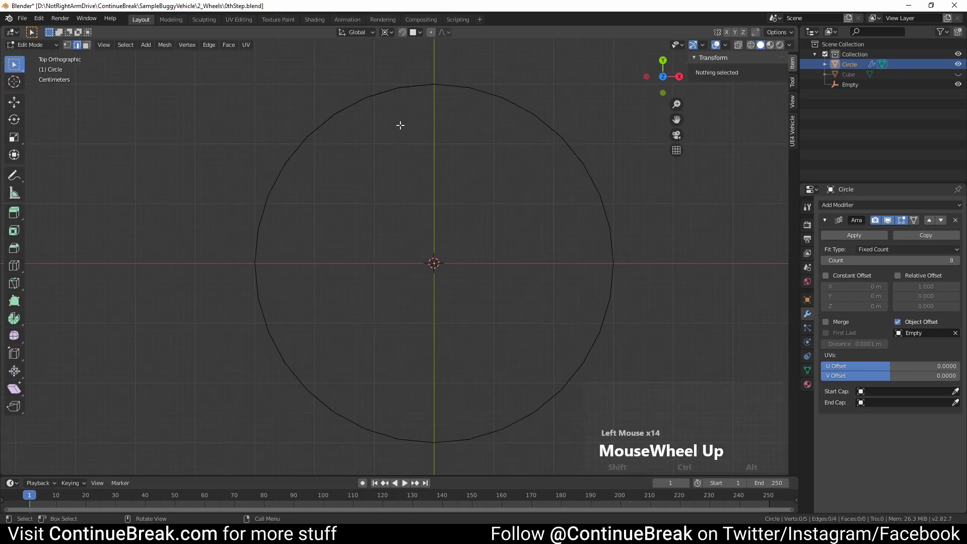
shift+middle_drag(401, 125, 413, 134)
click(409, 95)
key(a)
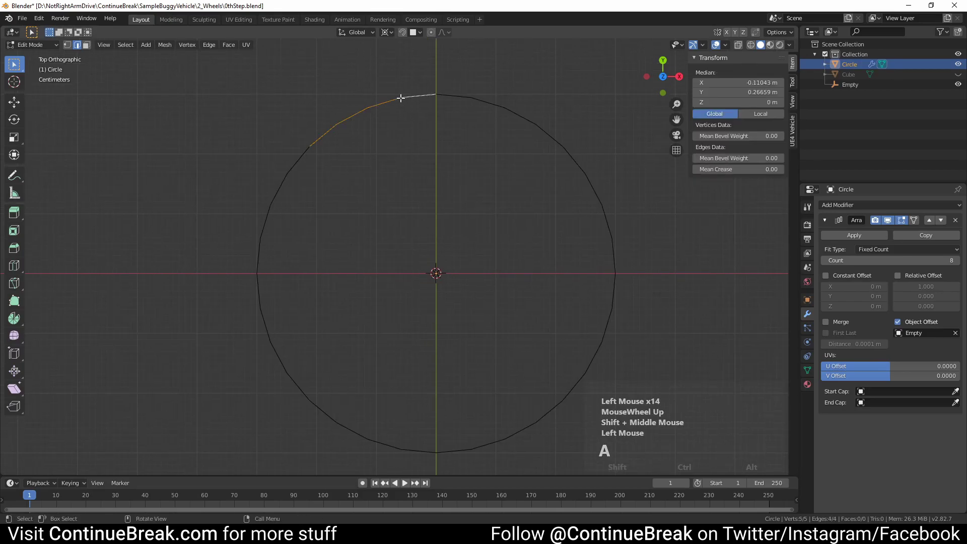
click(389, 33)
click(405, 54)
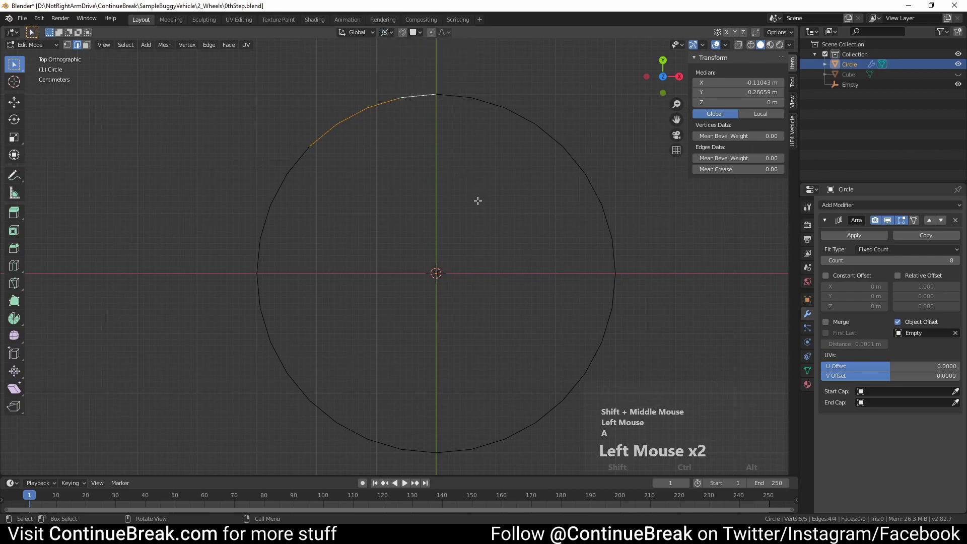
Extrude the arc edges and scale them to 0, filling the wedge to the centre.
key(e)
key(s)
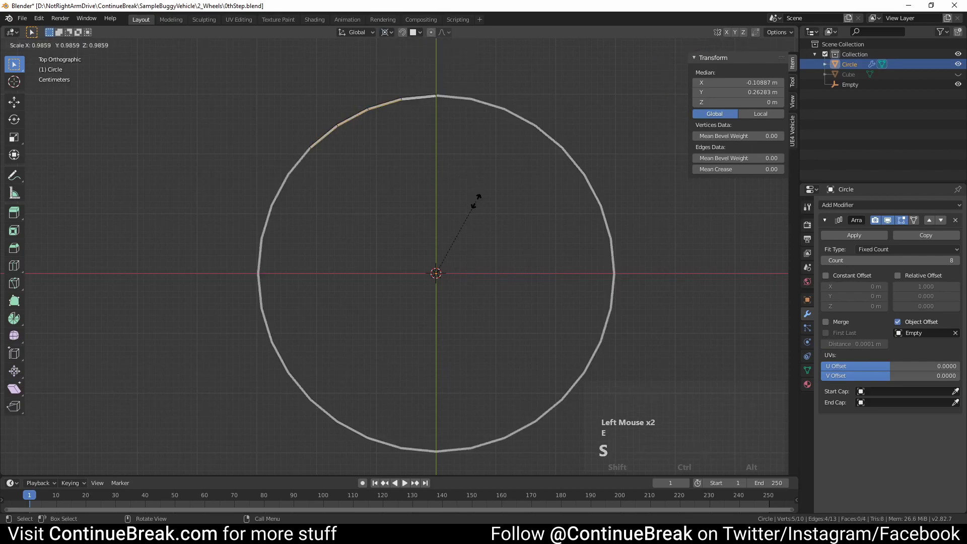
text(0)
key(Return)
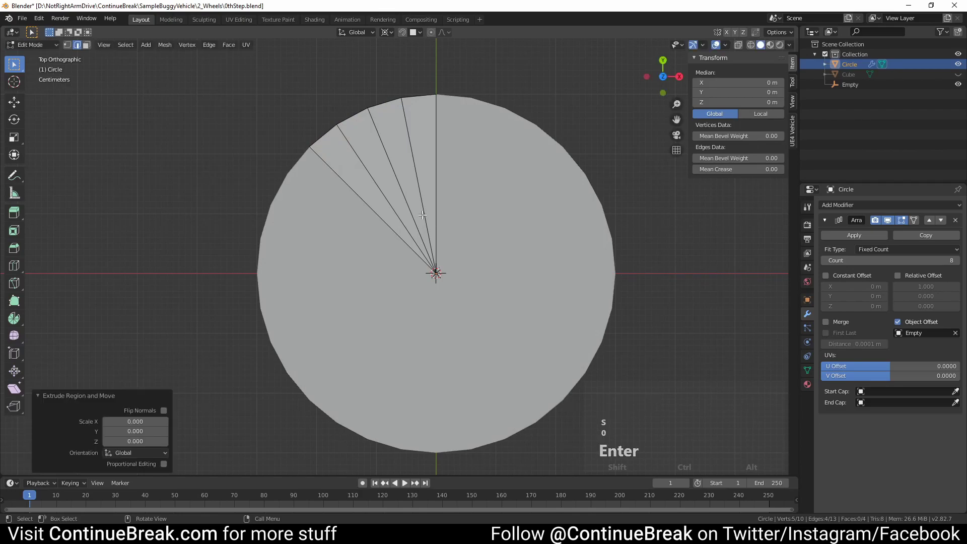
Add two loop cuts in the wedge, scaling each by 1.8.
key(ctrl+r)
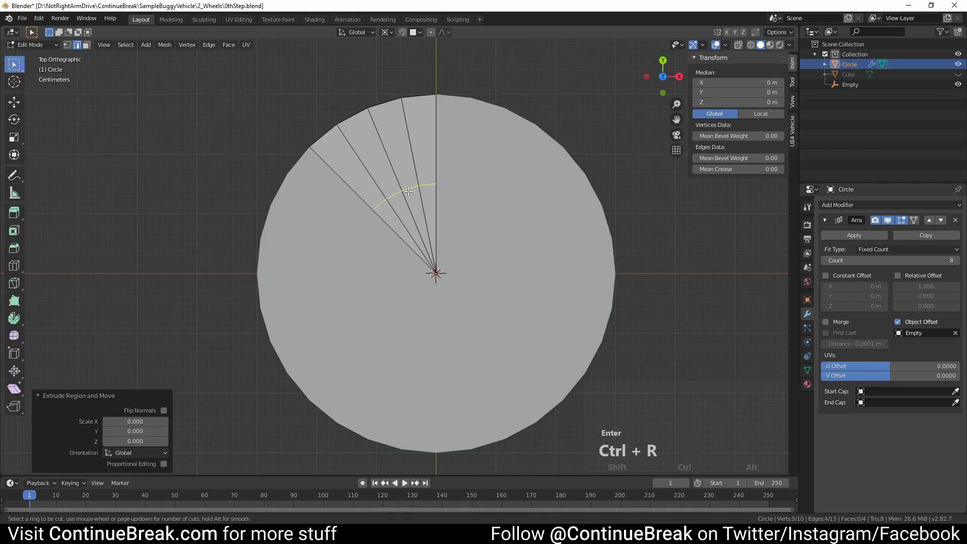
click(404, 190)
text(s1.8)
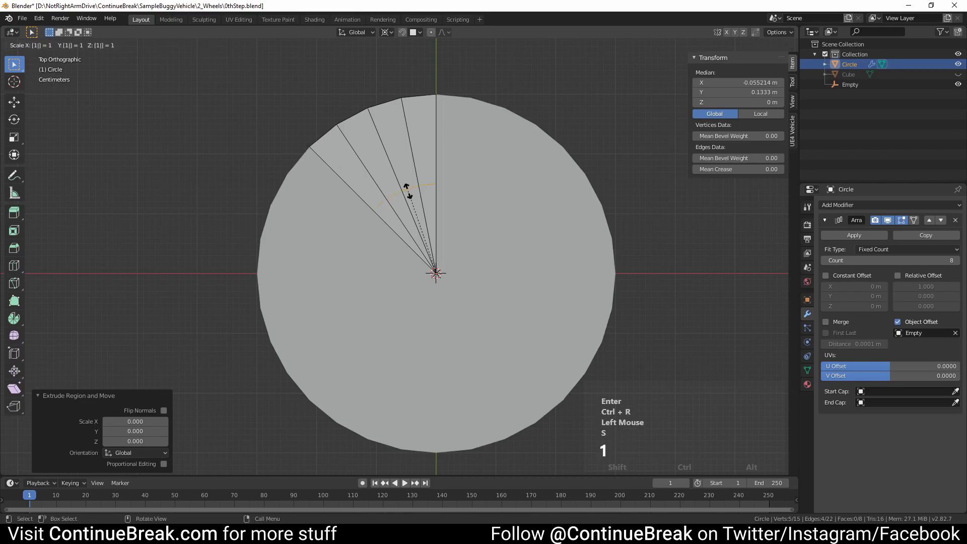
key(Return)
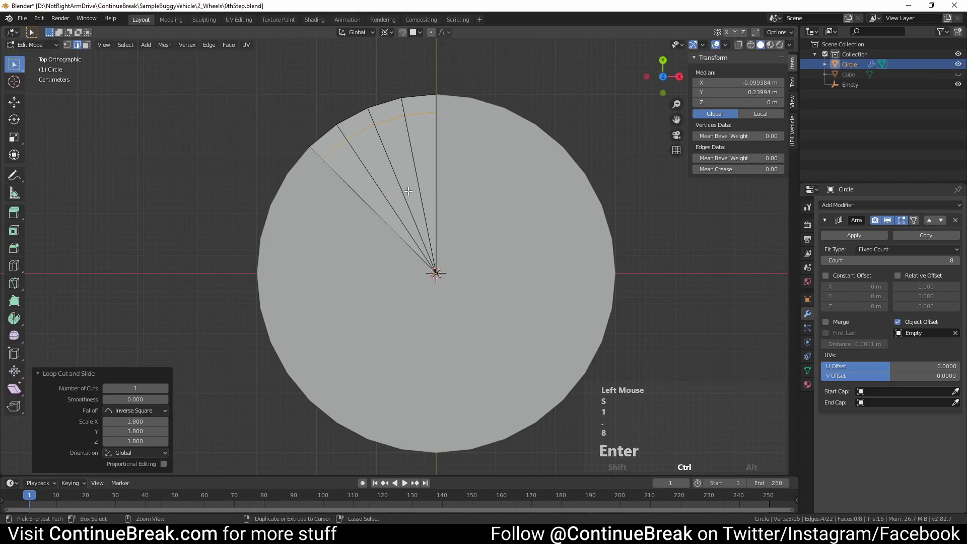
key(ctrl+r)
click(408, 191)
text(s1.8)
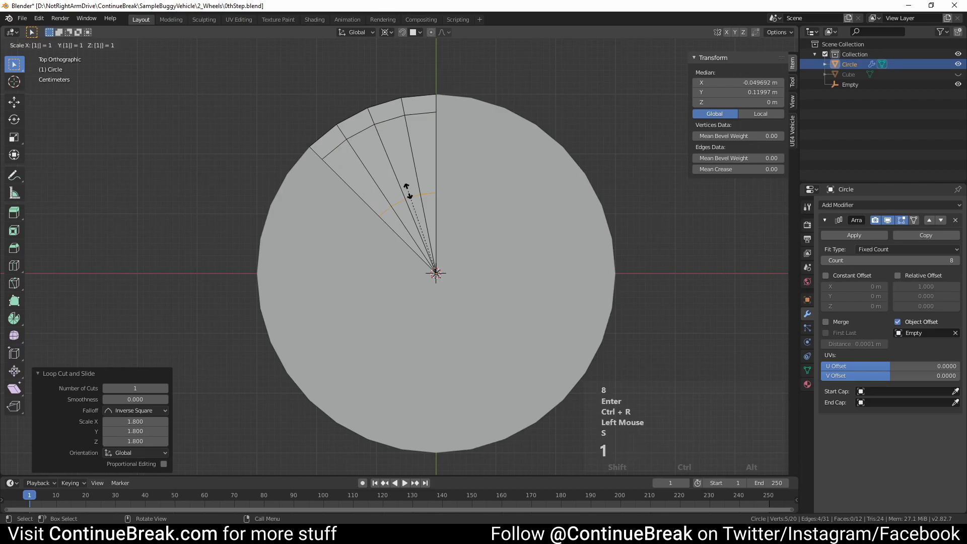
key(Return)
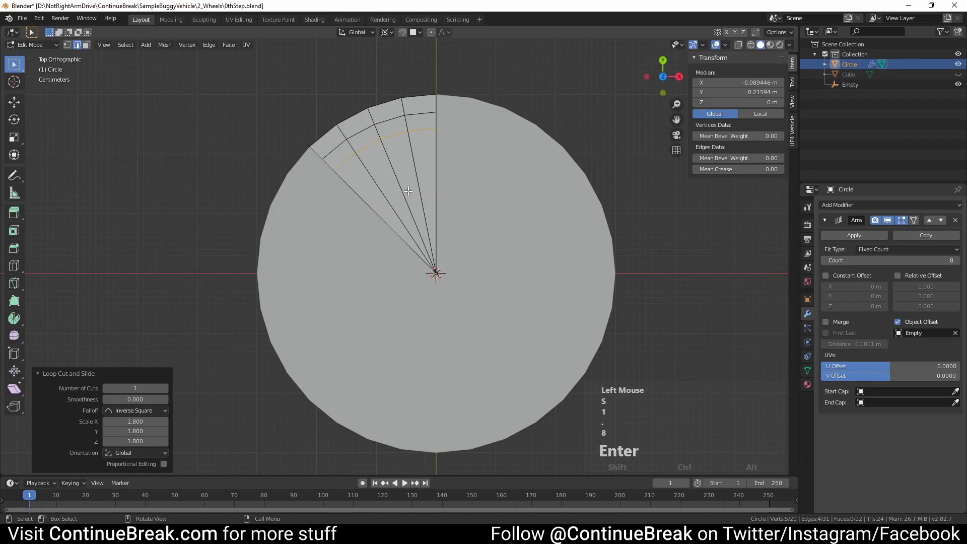
Add a third loop cut and scale it to 0.5 toward the centre.
key(ctrl+r)
click(408, 191)
text(s)
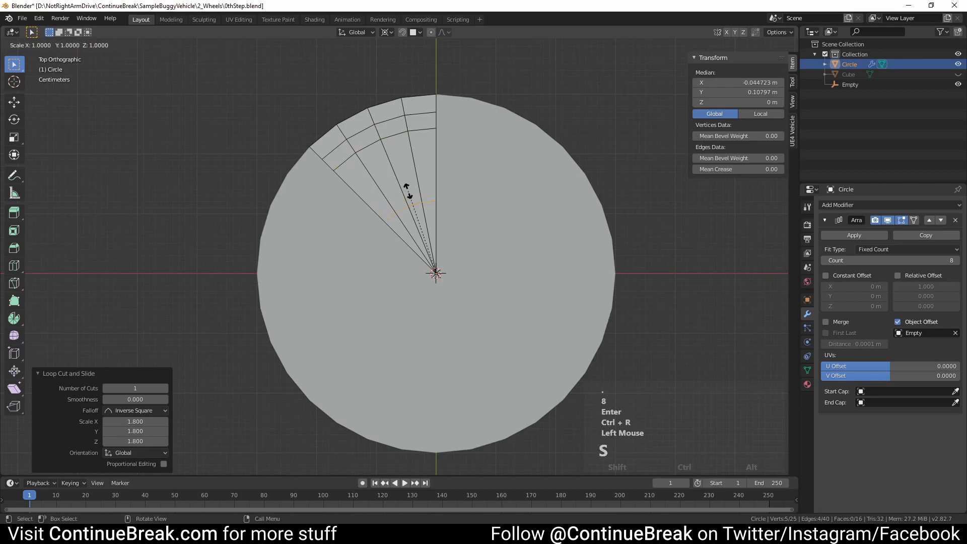
text(0.5)
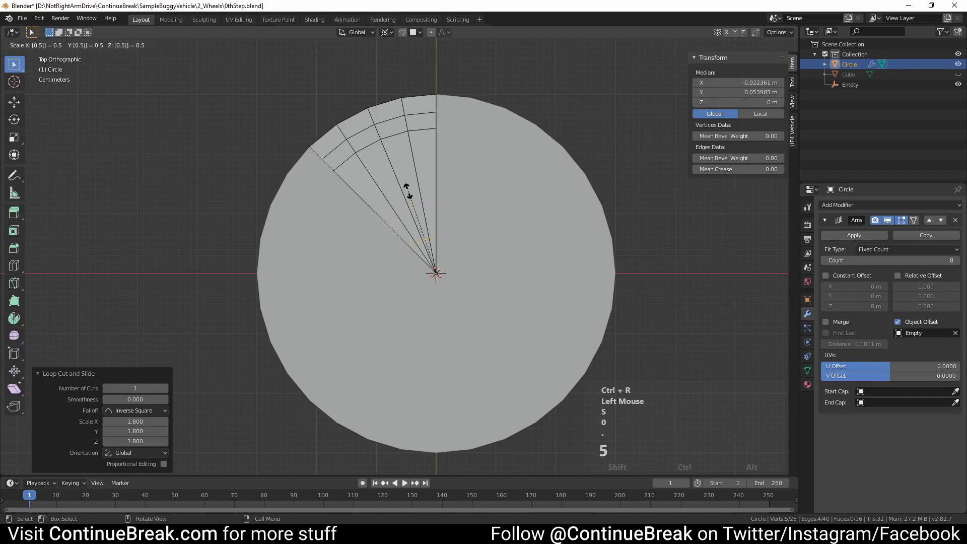
key(Return)
Delete the four wedge faces between hub and rim.
key(3)
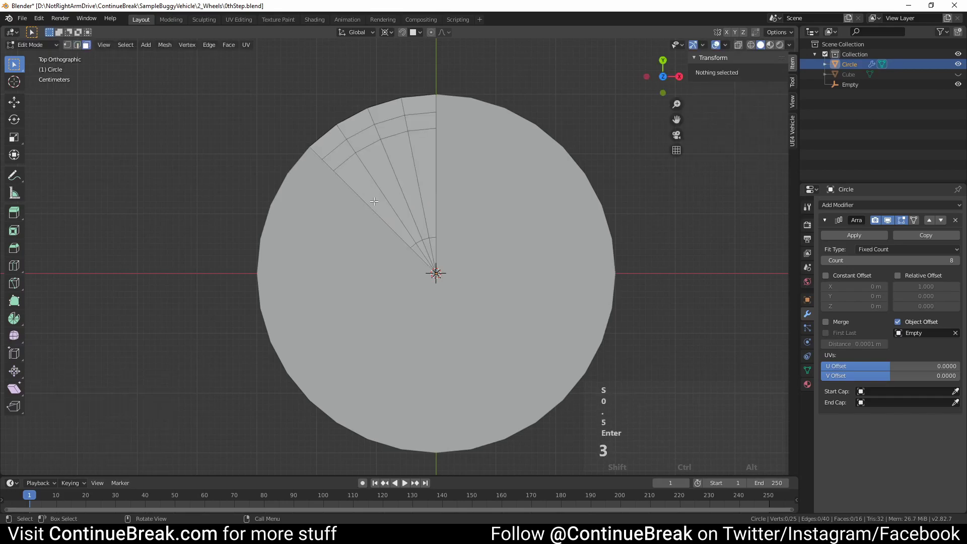
click(375, 201)
shift+click(392, 191)
shift+click(411, 179)
shift+click(429, 177)
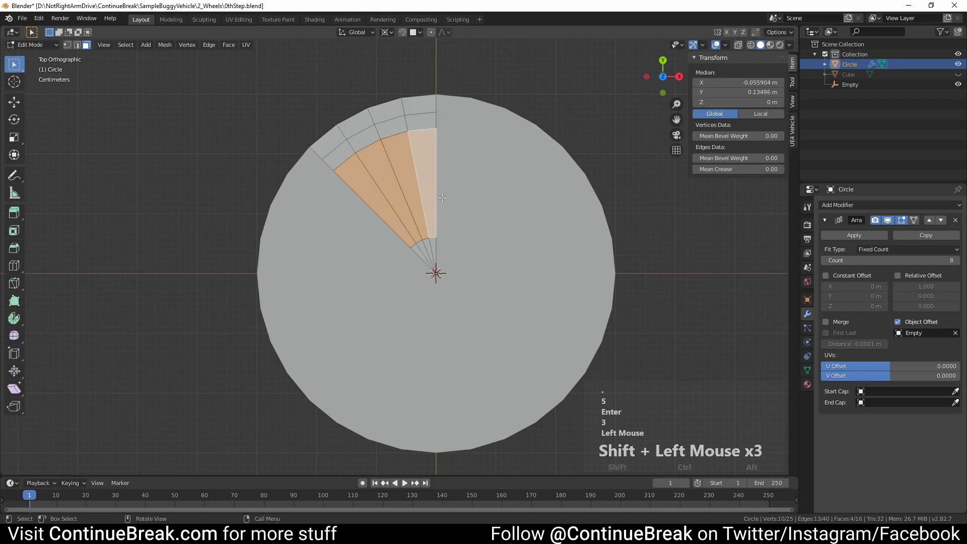
scroll(428, 177, up, 2)
shift+middle_drag(444, 192, 419, 246)
key(x)
click(403, 249)
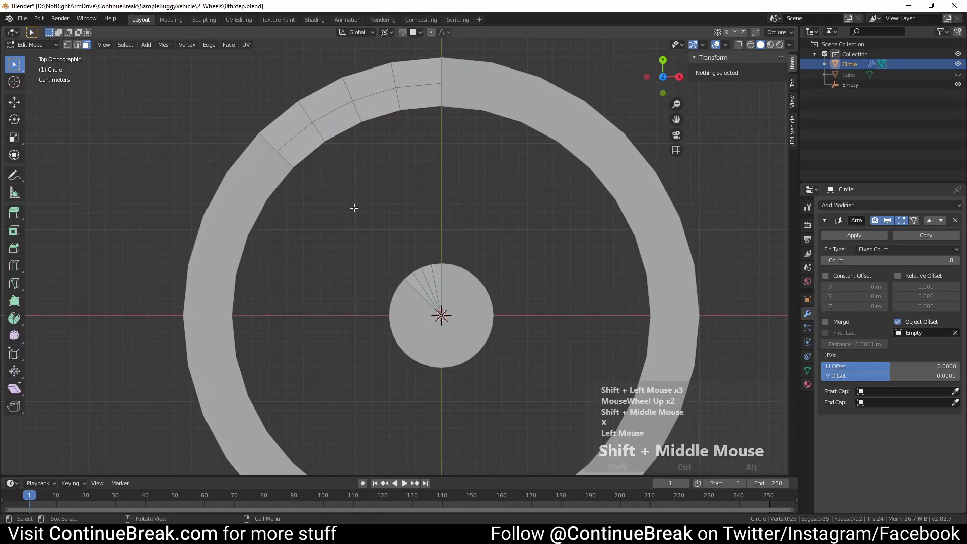
Fill a face between the rim's inner edge and the hub edge.
key(2)
click(312, 161)
shift+click(436, 266)
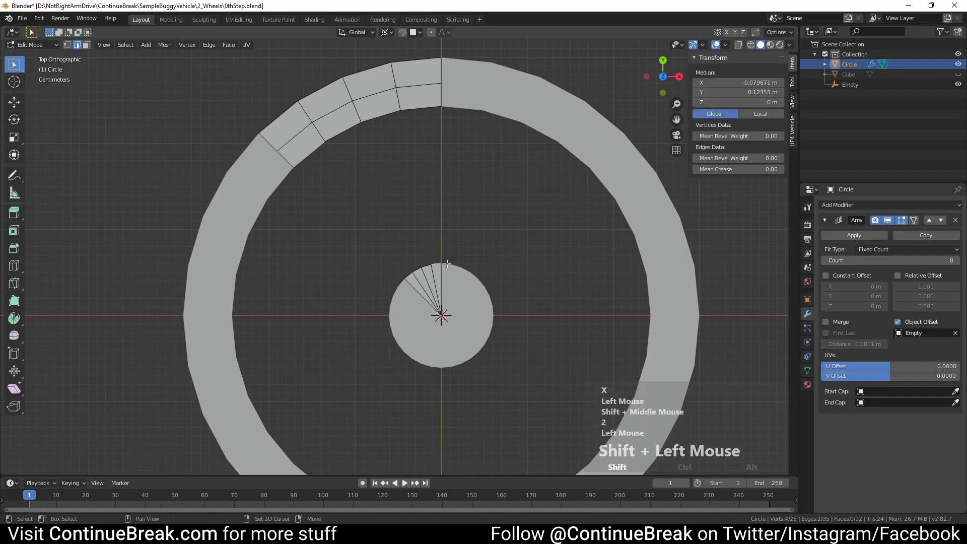
scroll(423, 244, up, 3)
shift+middle_drag(423, 244, 429, 286)
key(f)
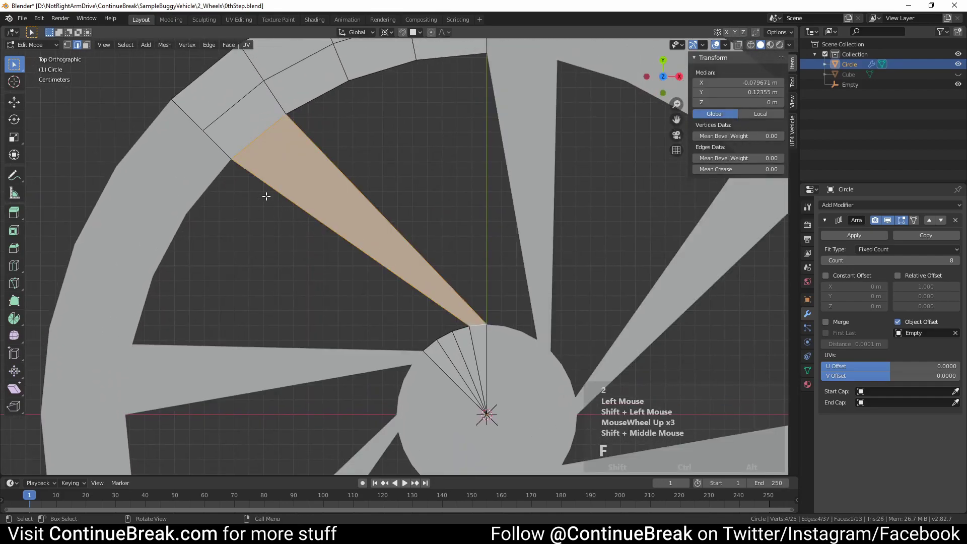
Select three vertices to close the spoke's remaining gap.
key(1)
click(231, 162)
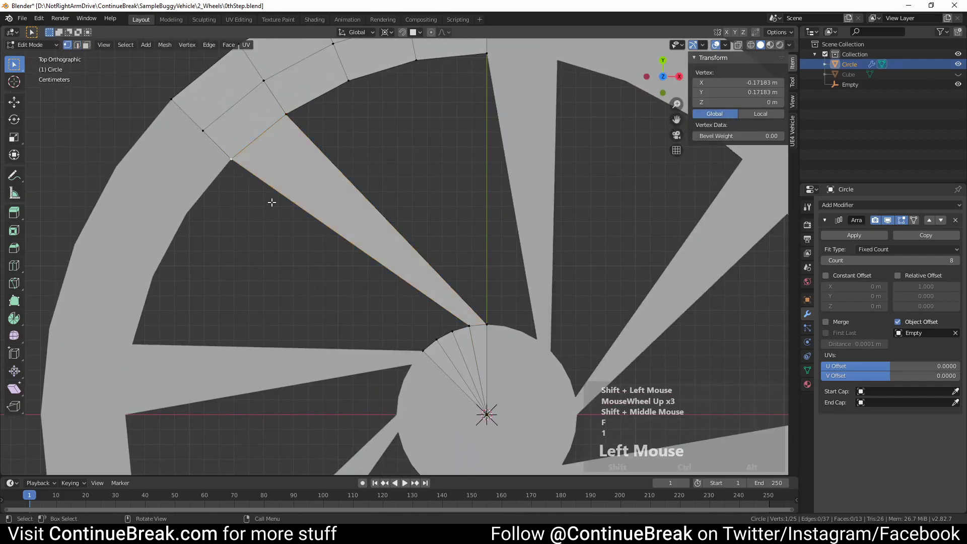
shift+click(452, 331)
shift+click(474, 326)
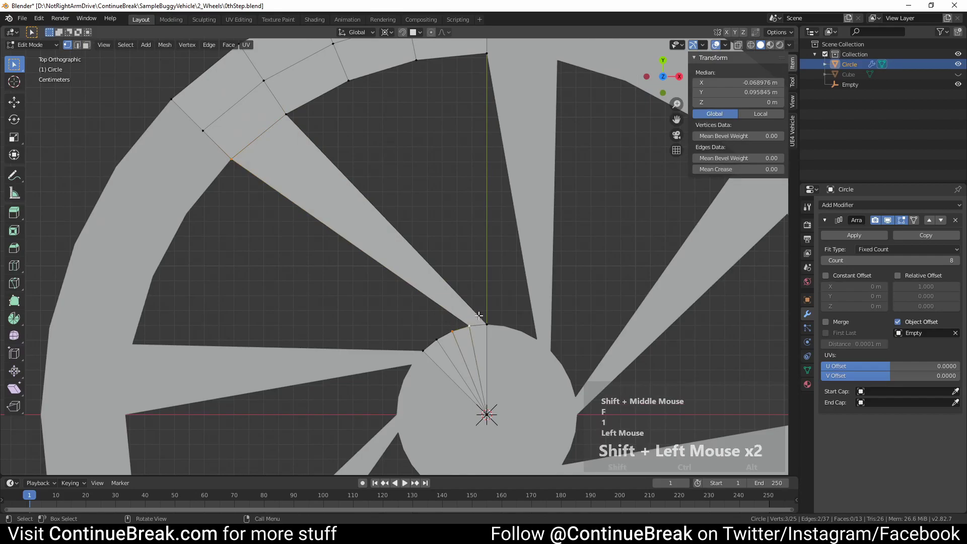
Fill a triangle between the three selected vertices.
key(f)
scroll(449, 299, down, 3)
shift+middle_drag(467, 297, 442, 289)
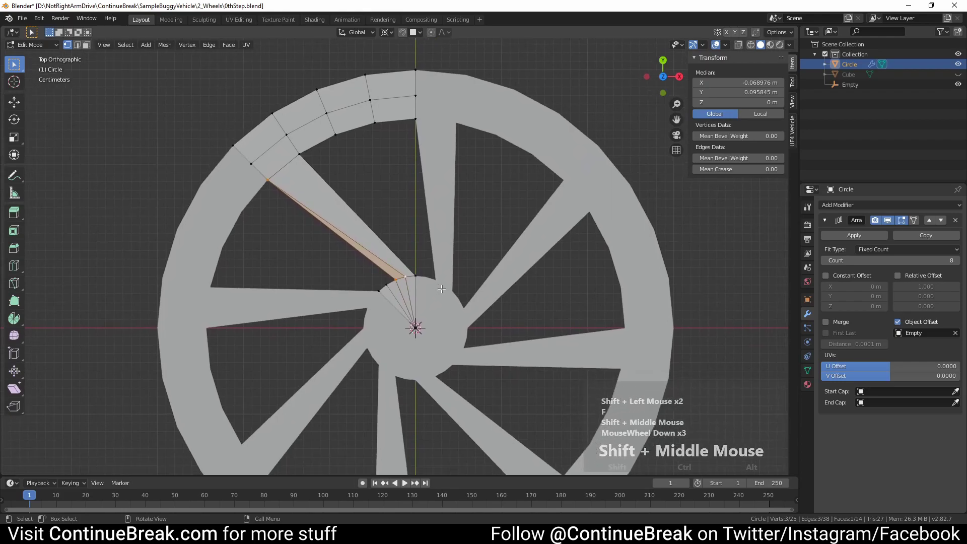
Apply the Array modifier in Object Mode, then return to Edit Mode.
key(Tab)
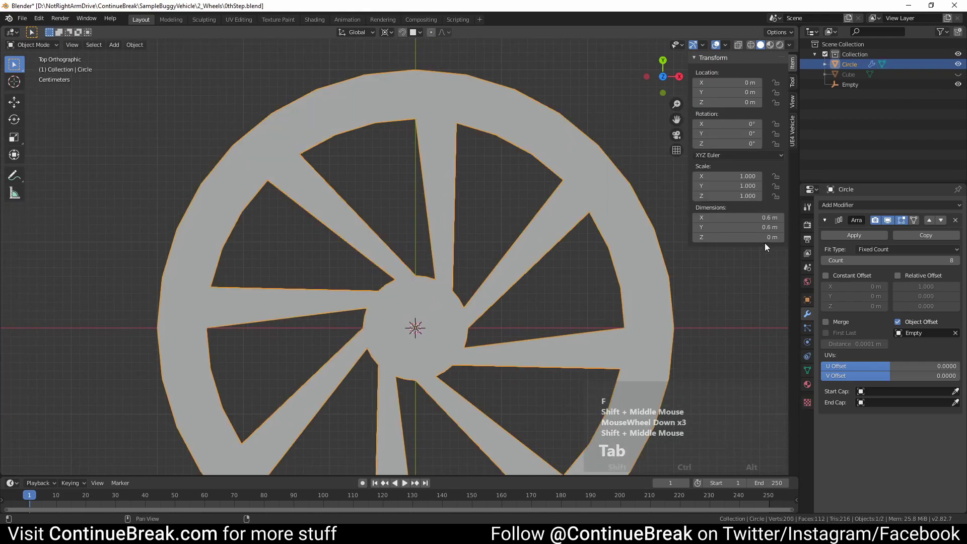
click(851, 235)
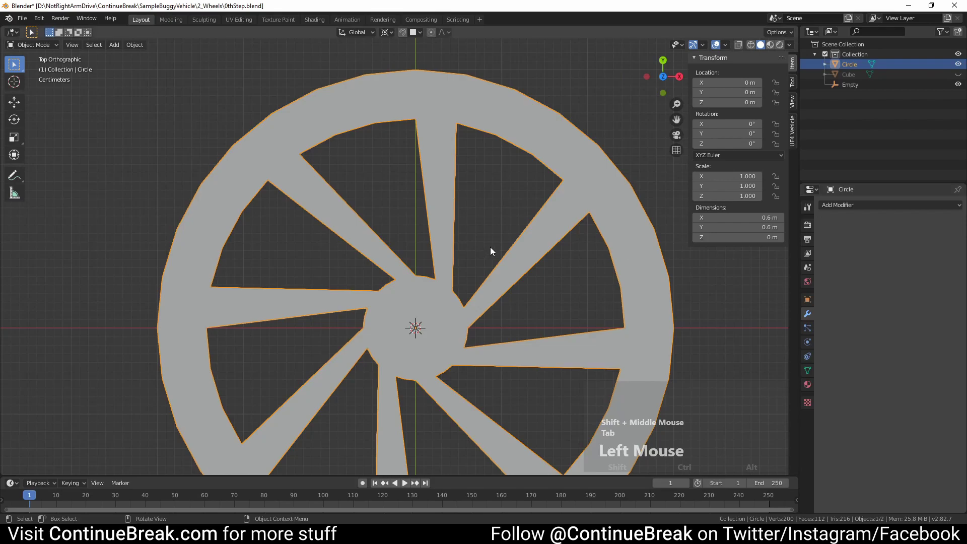
key(Tab)
shift+middle_drag(480, 266, 474, 261)
Select the whole wheel and merge by distance, removing 71 duplicate vertices.
scroll(473, 262, down, 2)
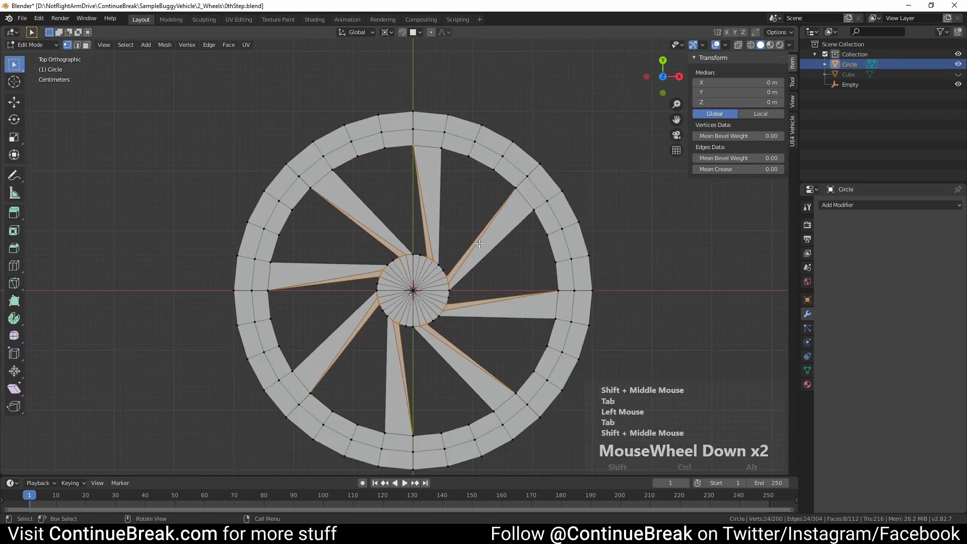
key(a)
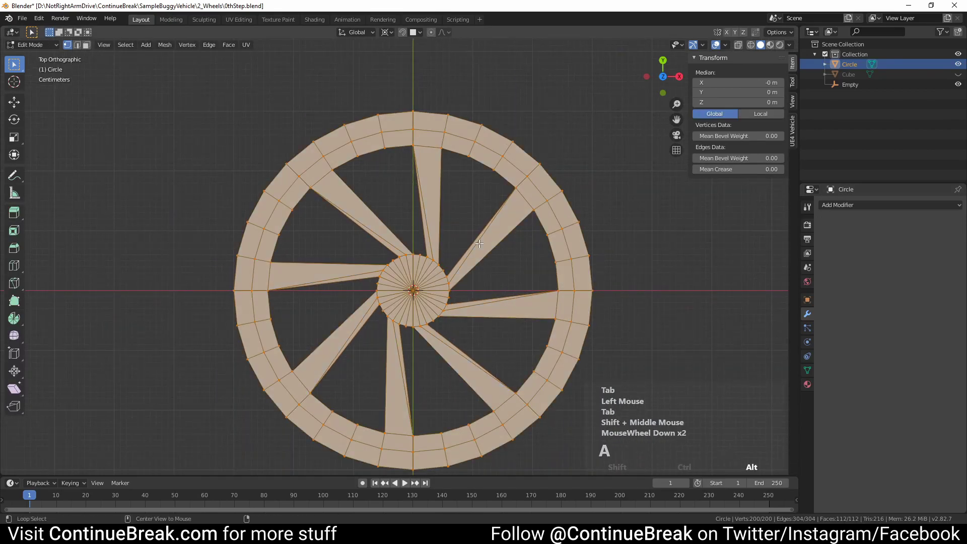
key(alt+m)
click(479, 243)
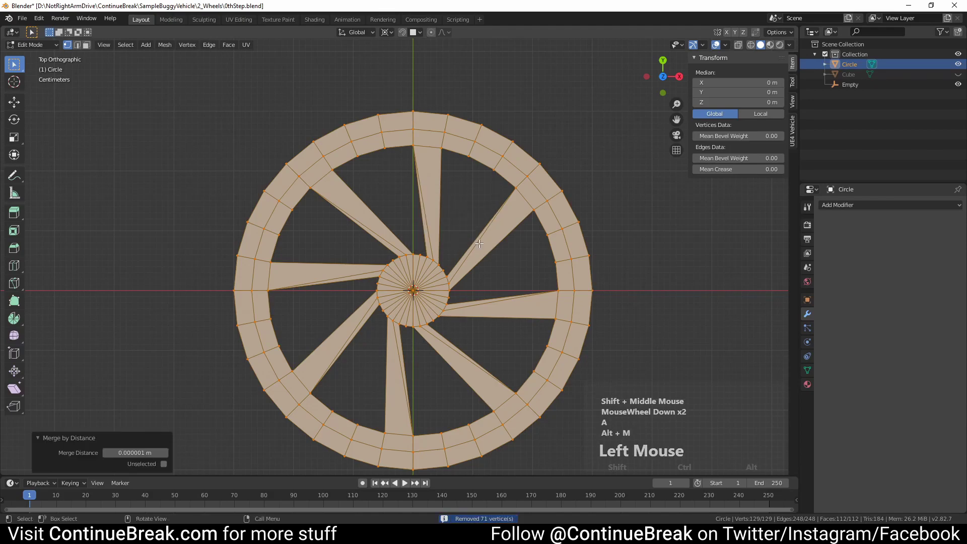
scroll(473, 254, down, 2)
shift+middle_drag(470, 262, 501, 266)
scroll(494, 255, down, 1)
Rotate the wheel mesh 90° about the X axis so it stands upright.
key(r)
key(x)
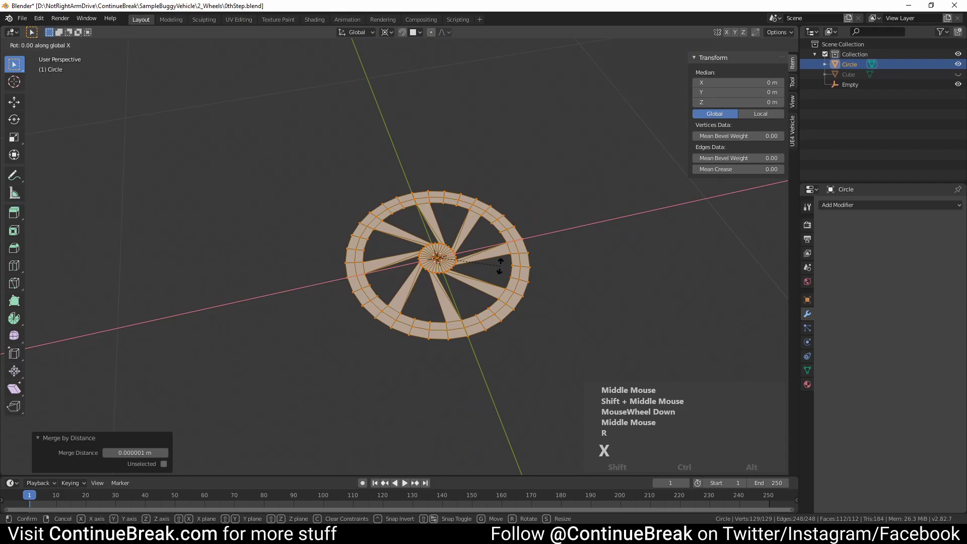
key(9)
key(0)
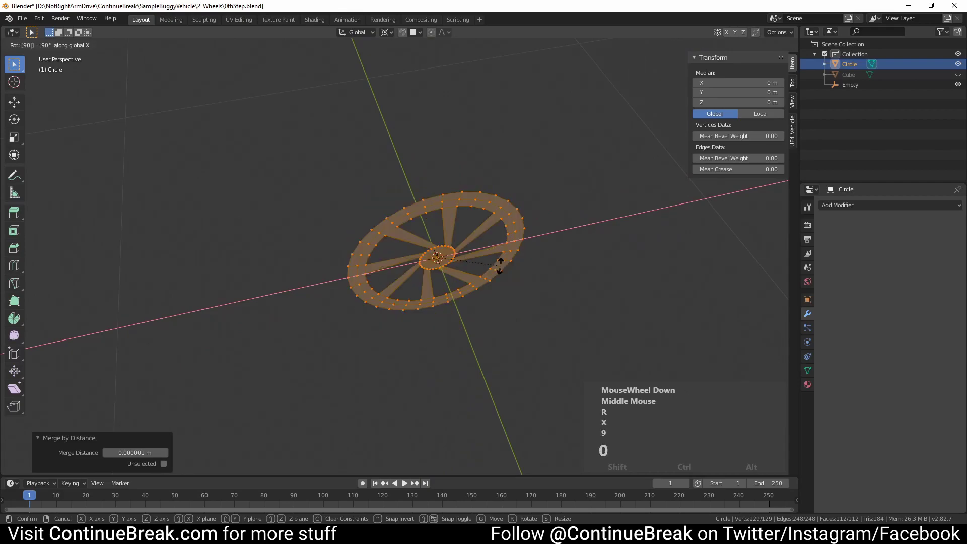
key(Return)
middle_drag(500, 266, 513, 221)
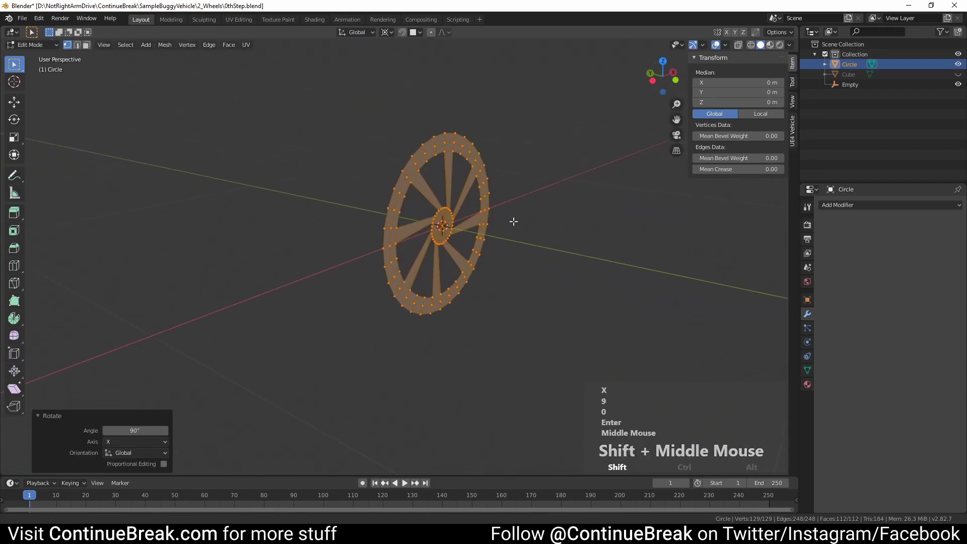
Extrude the wheel 0.1 m to give it thickness.
key(e)
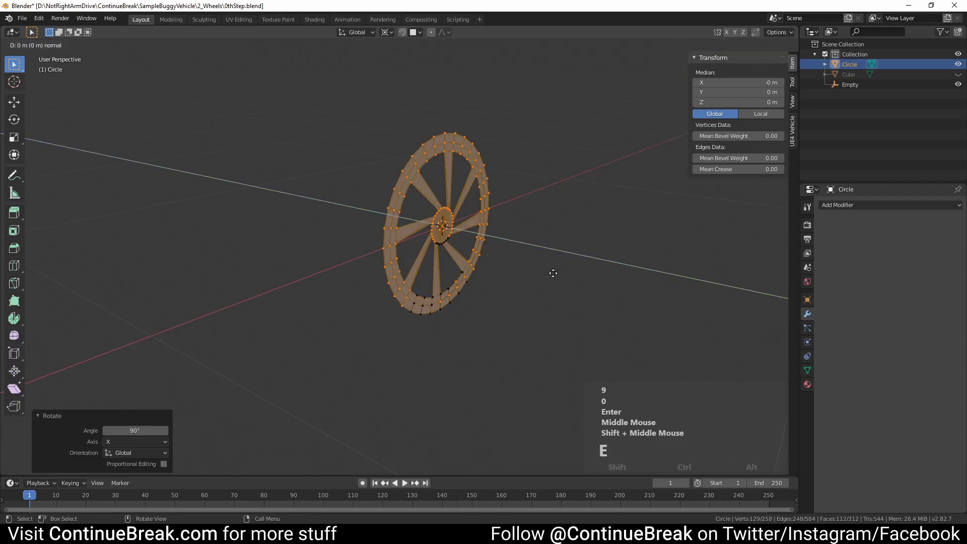
key(0)
key(period)
key(1)
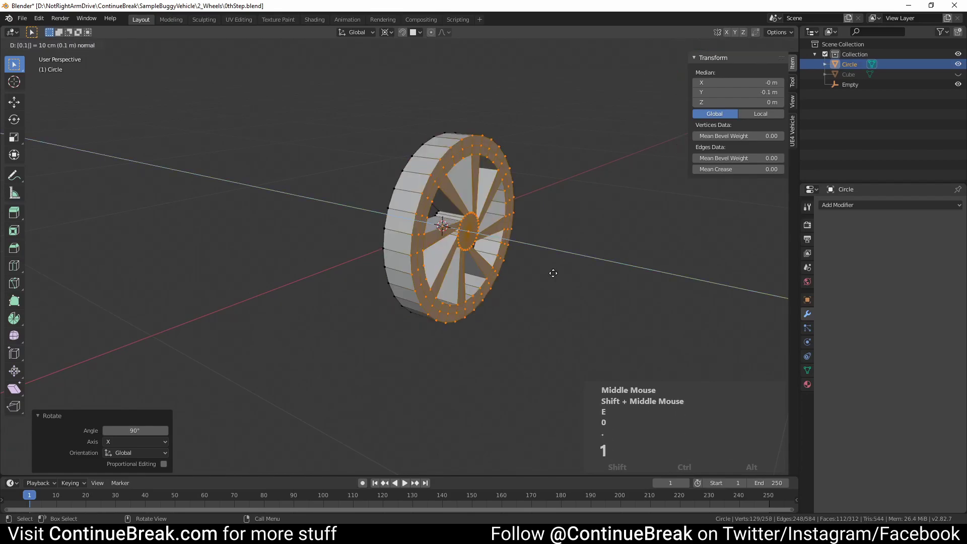
key(Return)
scroll(502, 270, up, 2)
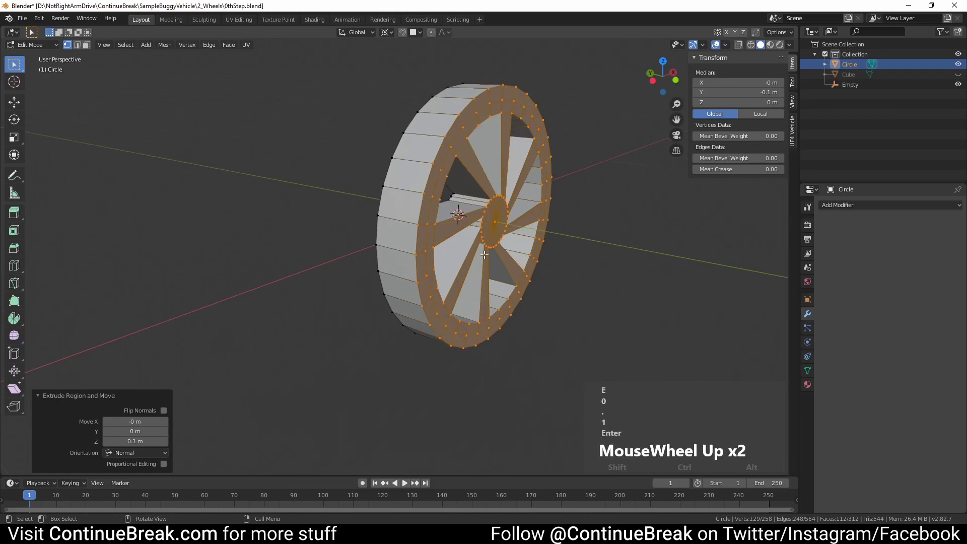
shift+middle_drag(502, 270, 473, 264)
Select the rim's face loop and extrude it 0.2 m into a tire band.
key(3)
click(363, 232)
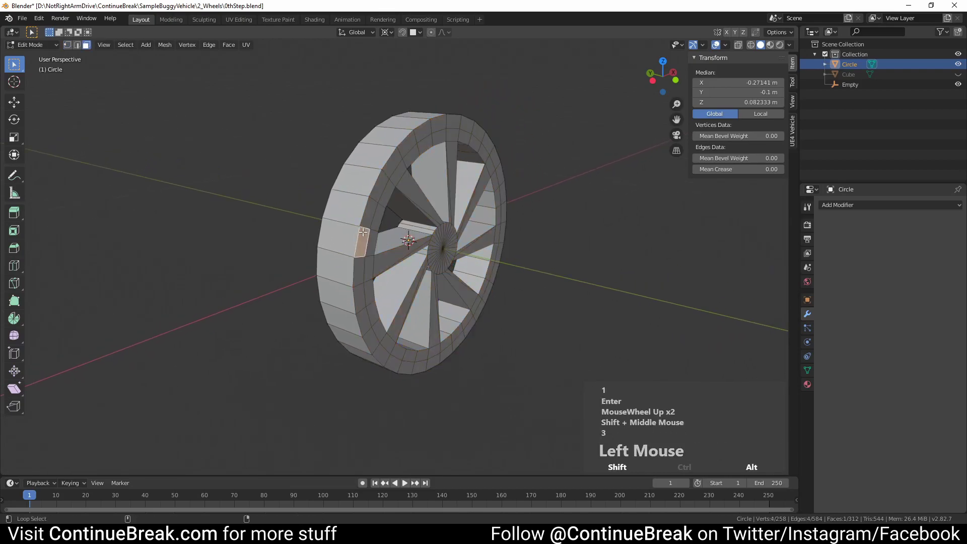
alt+shift+click(363, 232)
alt+shift+click(374, 233)
alt+shift+click(373, 233)
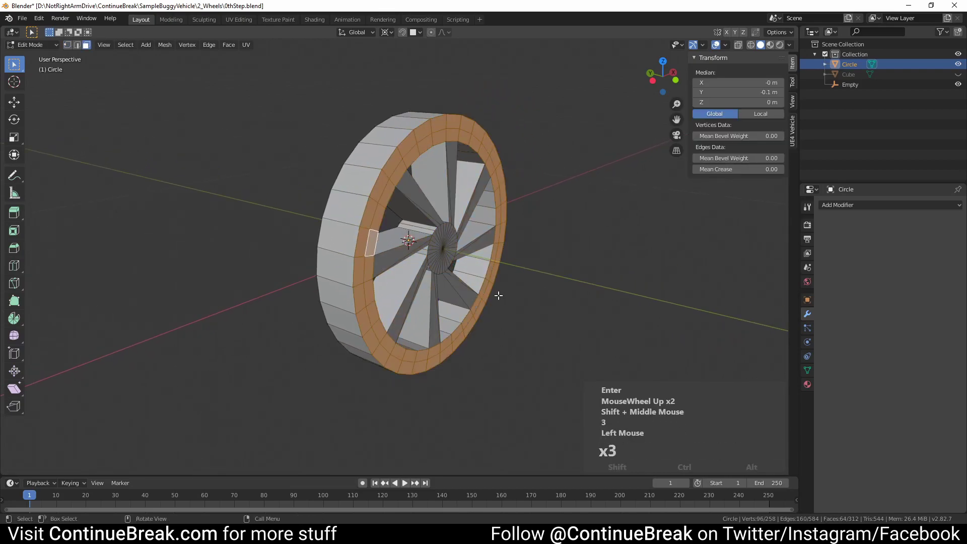
text(e)
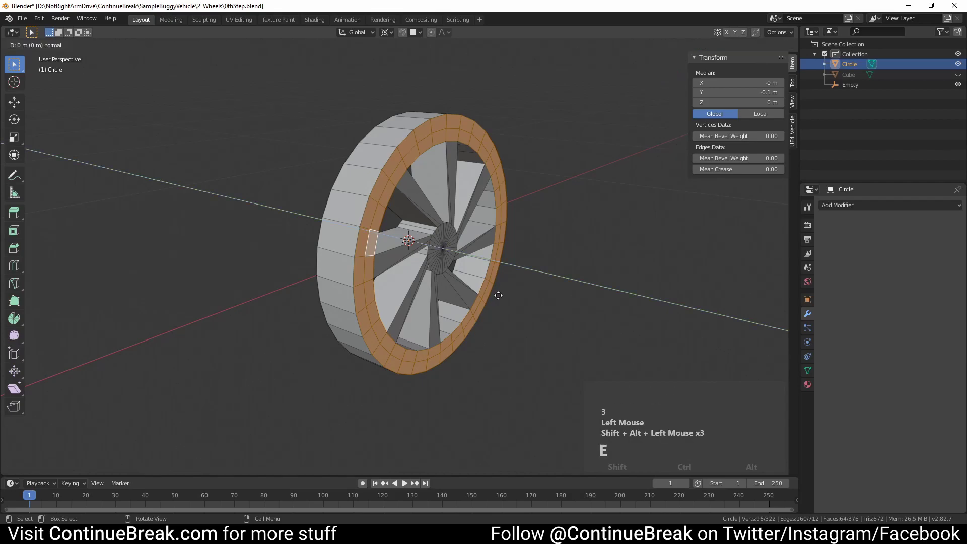
text(0.2)
key(Return)
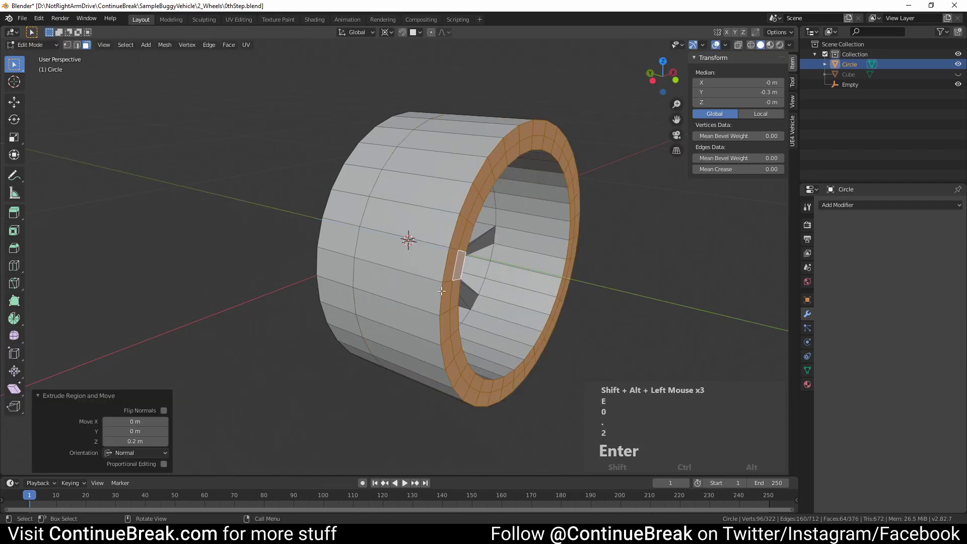
Select two edge loops running around the tire.
click(453, 217)
middle_drag(498, 295, 393, 192)
key(2)
click(484, 198)
alt+shift+double_click(485, 198)
alt+shift+click(394, 193)
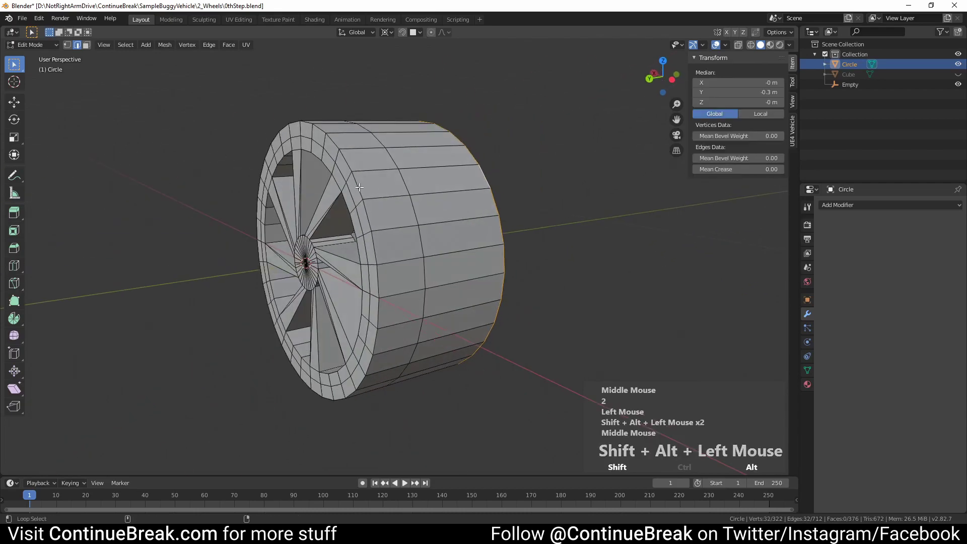
Scale the two tire edge loops 1.05 along Y about the bounding box centre.
click(385, 33)
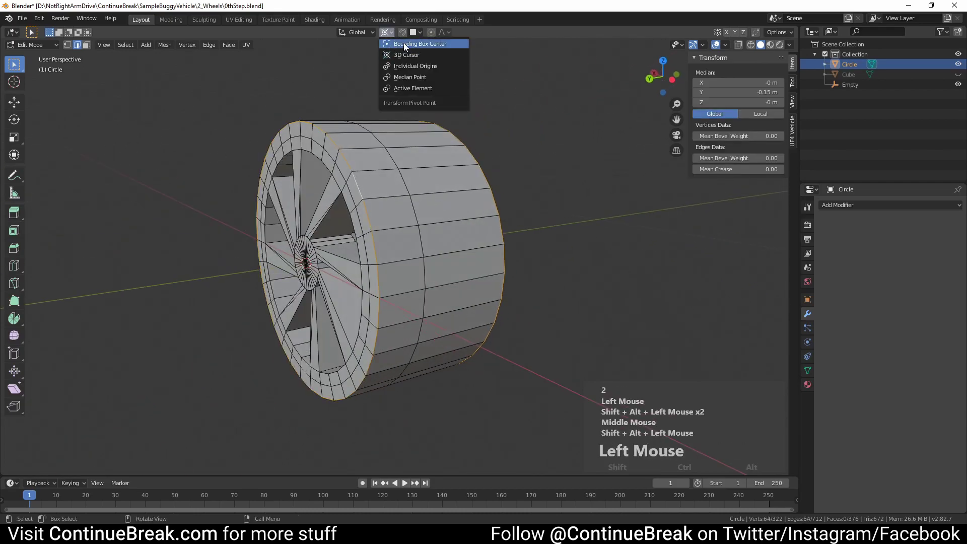
click(404, 43)
middle_drag(398, 151, 383, 160)
key(s)
key(y)
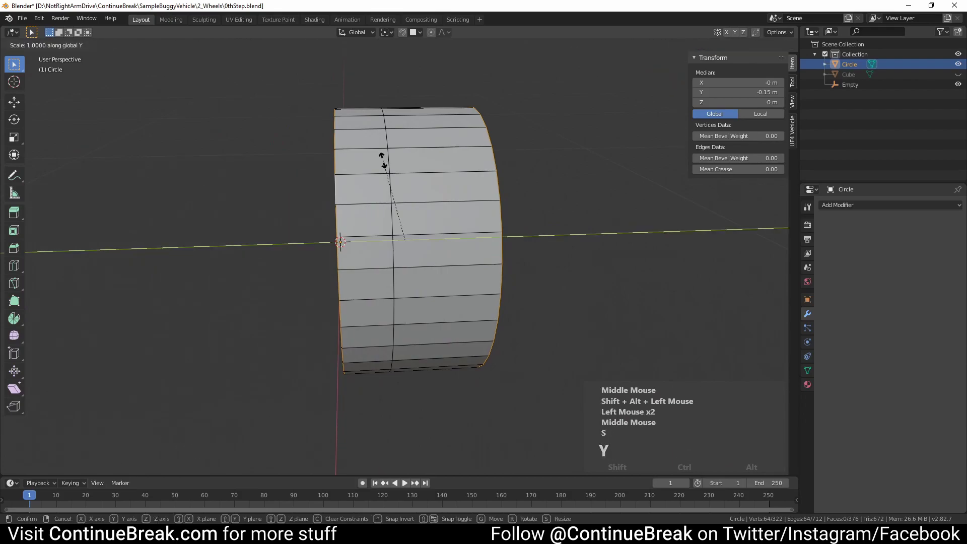
text(1)
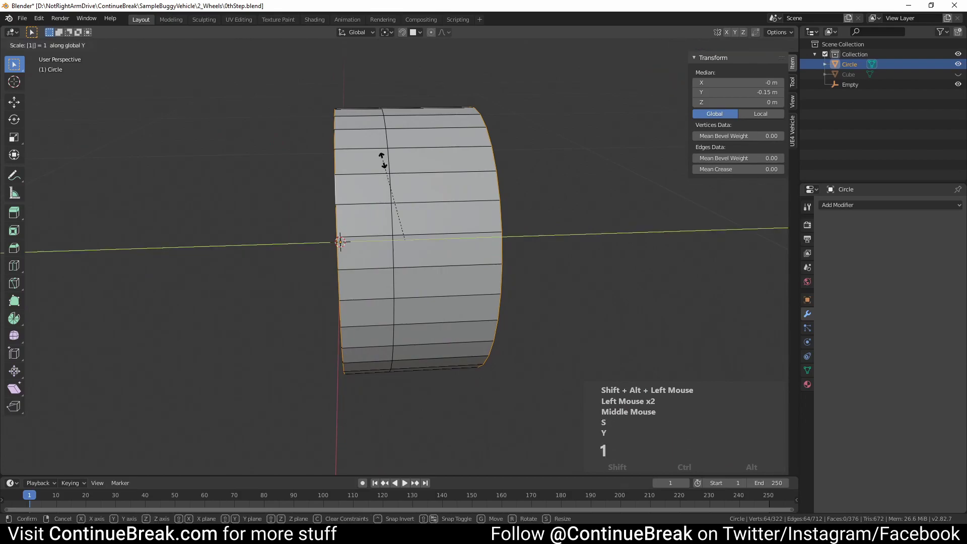
text(.05)
key(Return)
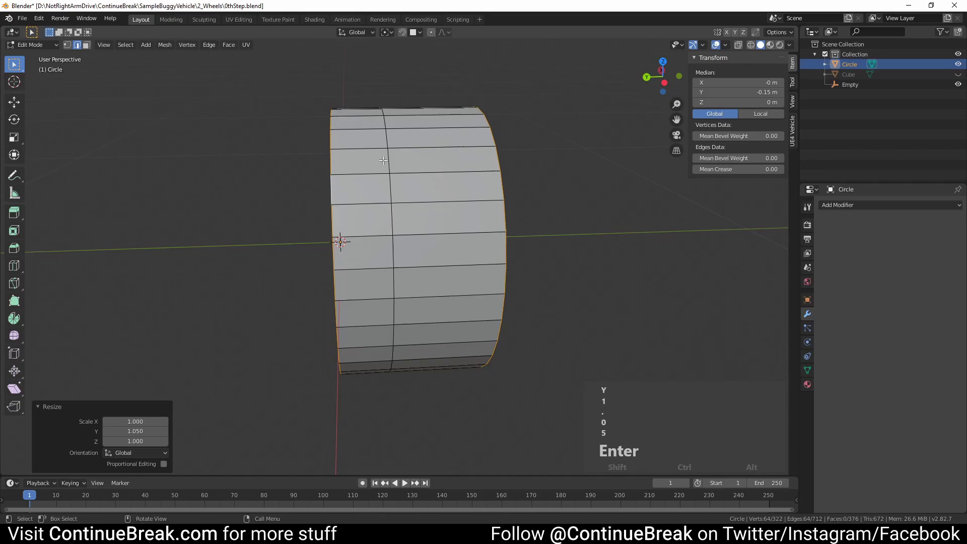
click(384, 161)
alt+shift+click(385, 161)
Dissolve the off-centre vertical edge loop on the cylinder.
alt+shift+click(385, 162)
middle_drag(385, 161, 427, 197)
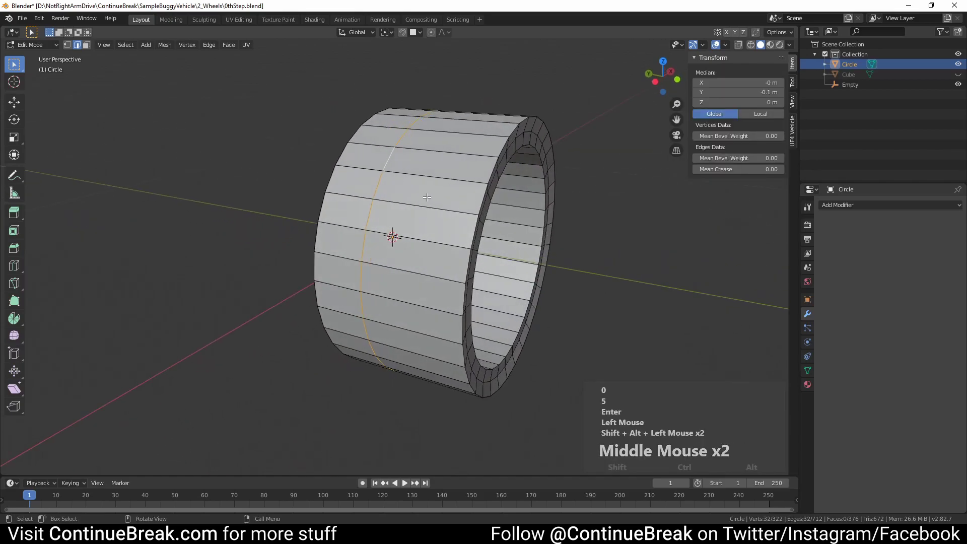
key(x)
click(408, 244)
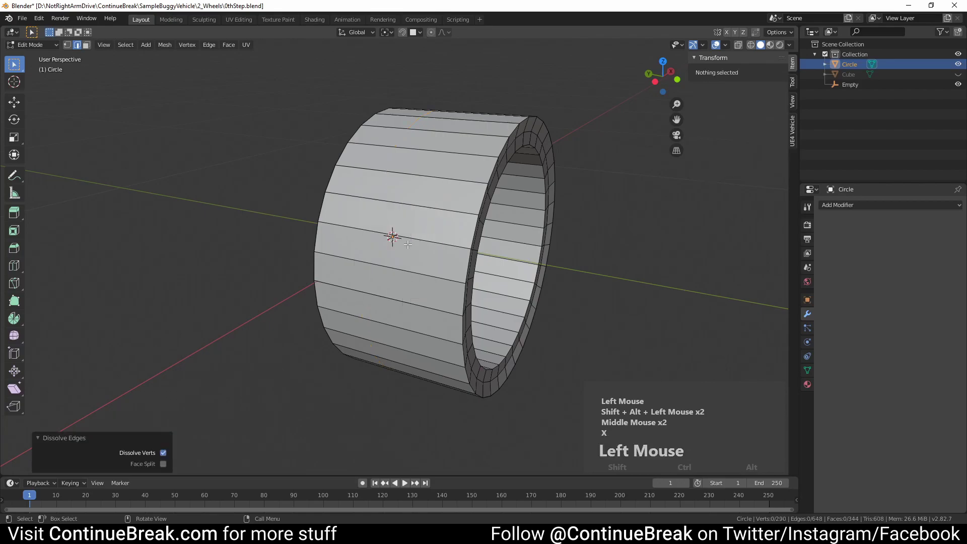
middle_drag(408, 244, 406, 191)
Add a new loop cut centred around the cylinder.
key(ctrl+r)
click(419, 212)
right_click(419, 212)
In face mode, select the two outer face rings on either side of the centre loop.
key(3)
click(404, 181)
alt+shift+click(403, 179)
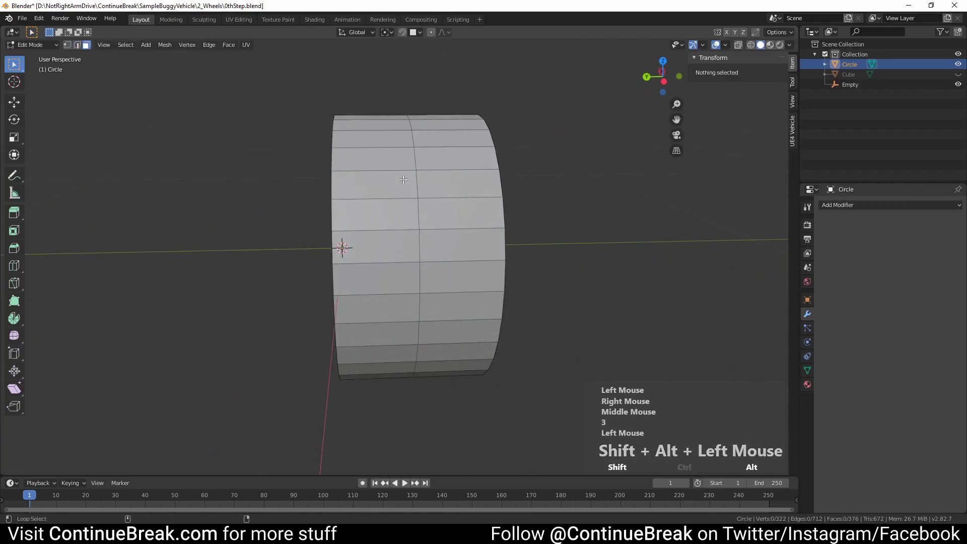
alt+shift+click(405, 177)
alt+shift+click(422, 174)
middle_drag(422, 174, 418, 200)
Checker-deselect the outer faces, then extrude the rest and scale them 1.1 excluding Y.
click(125, 44)
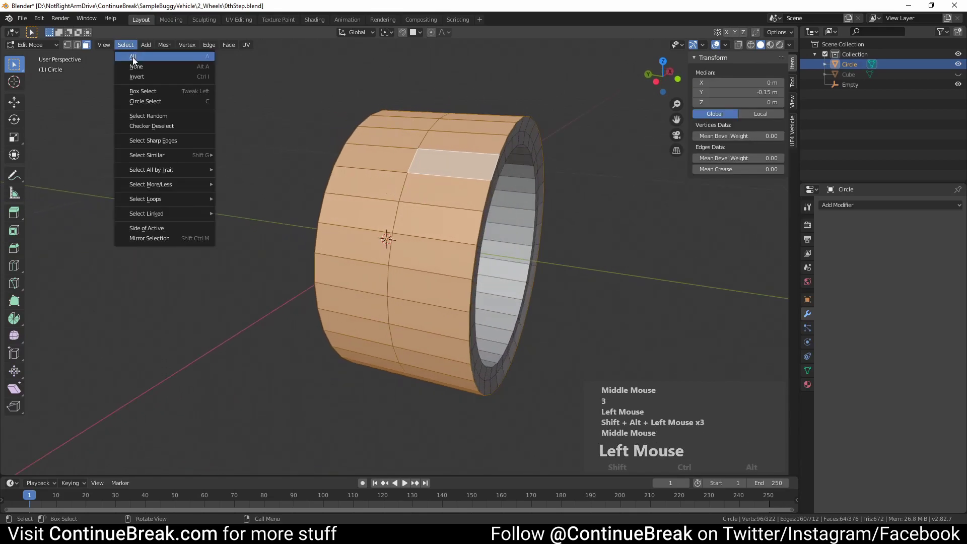
click(161, 127)
middle_drag(311, 170, 400, 185)
key(e)
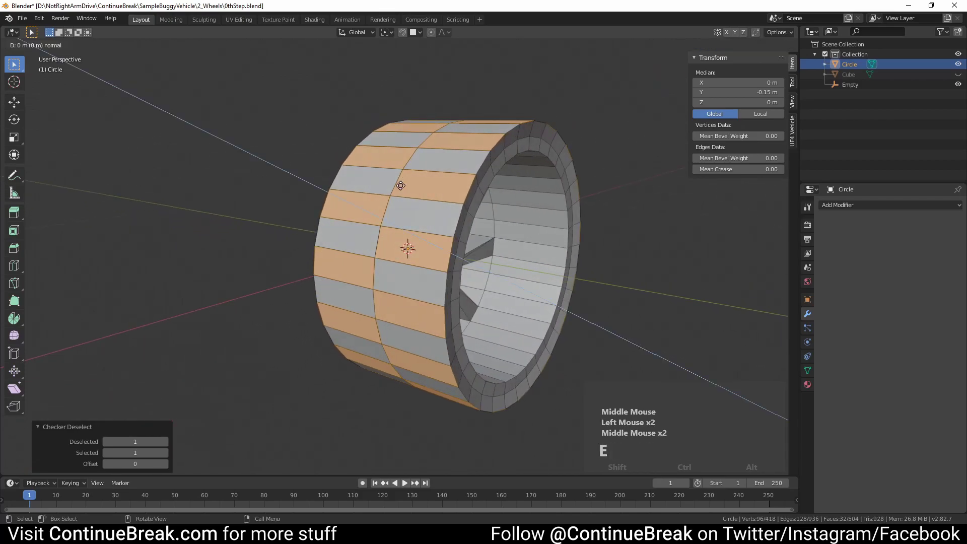
key(s)
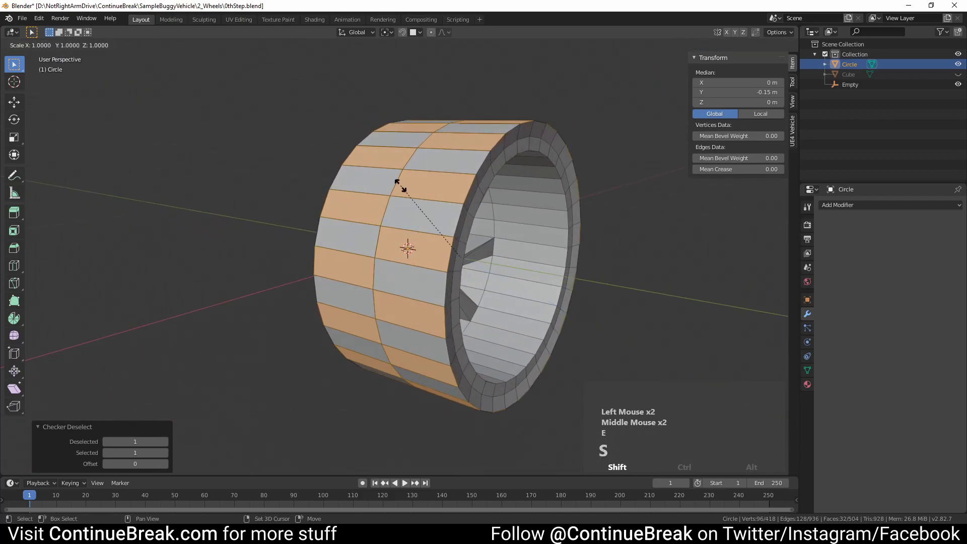
key(shift+y)
text(1.1)
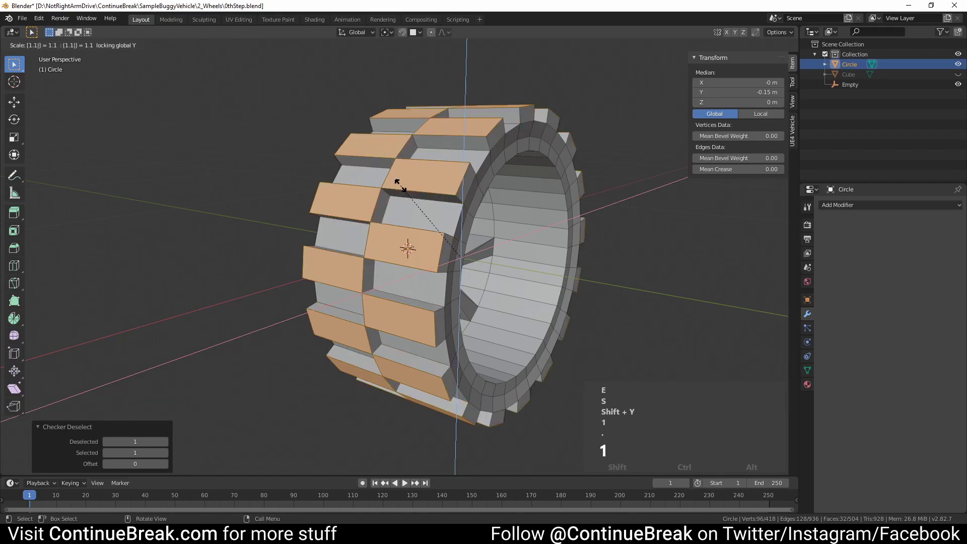
key(Return)
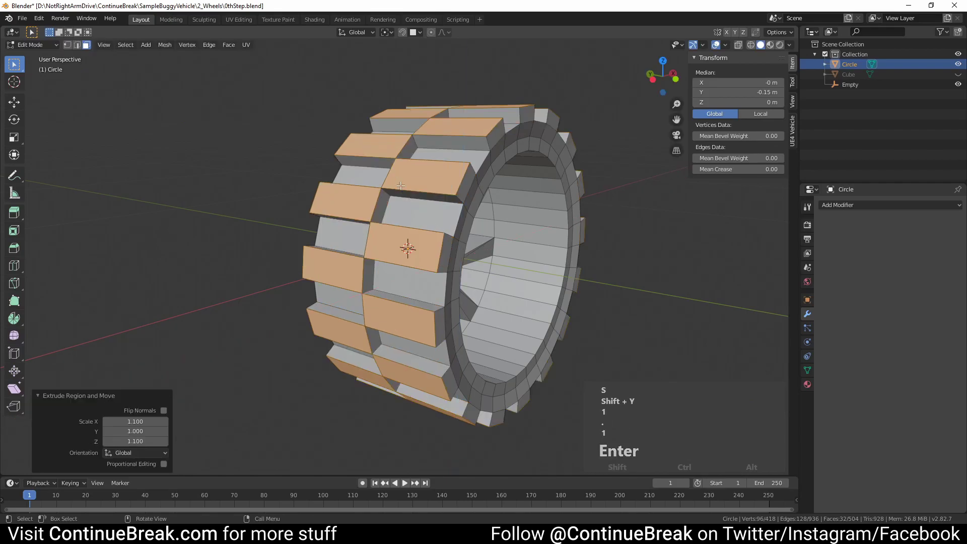
Narrow the extruded tread blocks to 0.9 along Y.
key(s)
text(y)
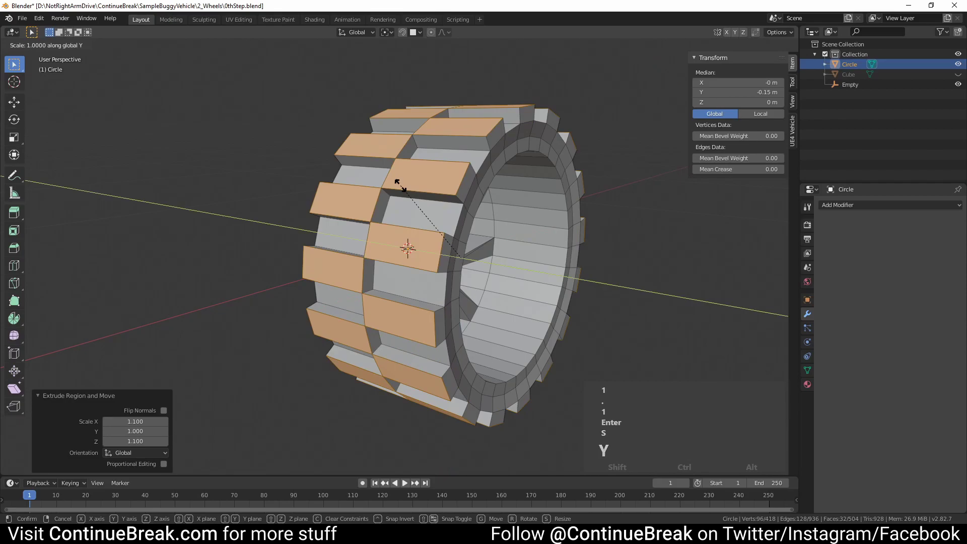
text(0.9)
key(Return)
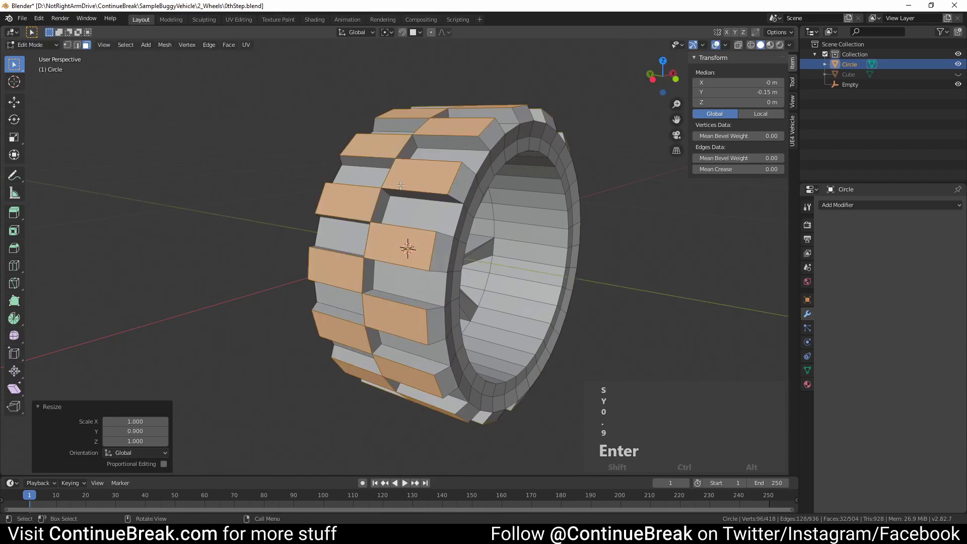
middle_drag(413, 193, 429, 243)
scroll(398, 195, down, 2)
scroll(385, 195, up, 2)
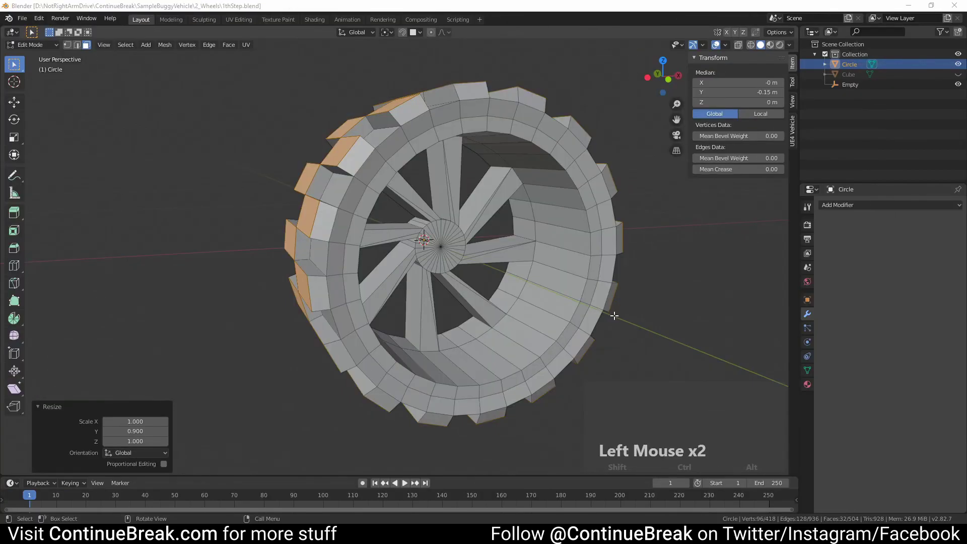
Circle-select the hub's centre cap faces, clearing the tread selection.
middle_drag(615, 316, 515, 317)
click(456, 270)
key(c)
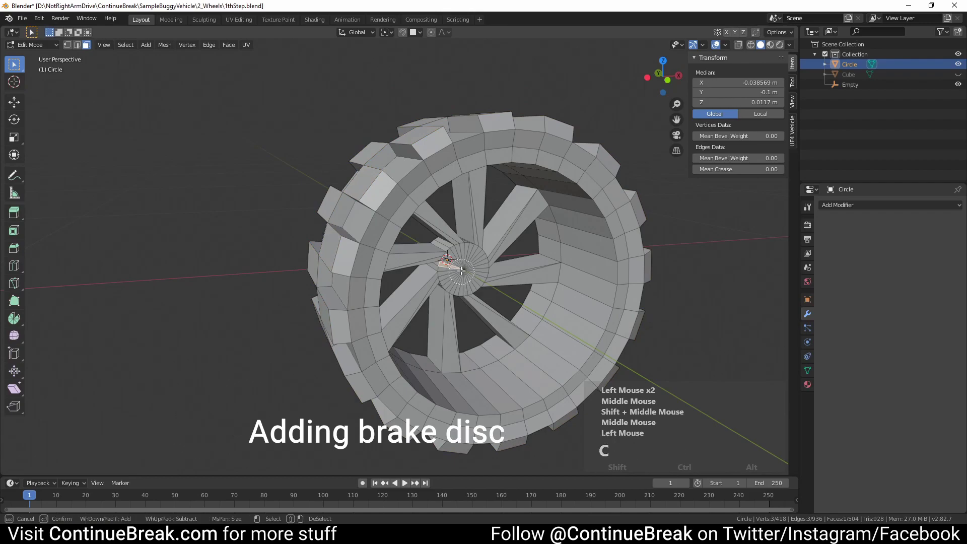
click(463, 268)
right_click(468, 267)
shift+middle_drag(468, 267, 490, 293)
Extrude the hub cap 0.1 m outward, then a further 0.01 m.
text(e)
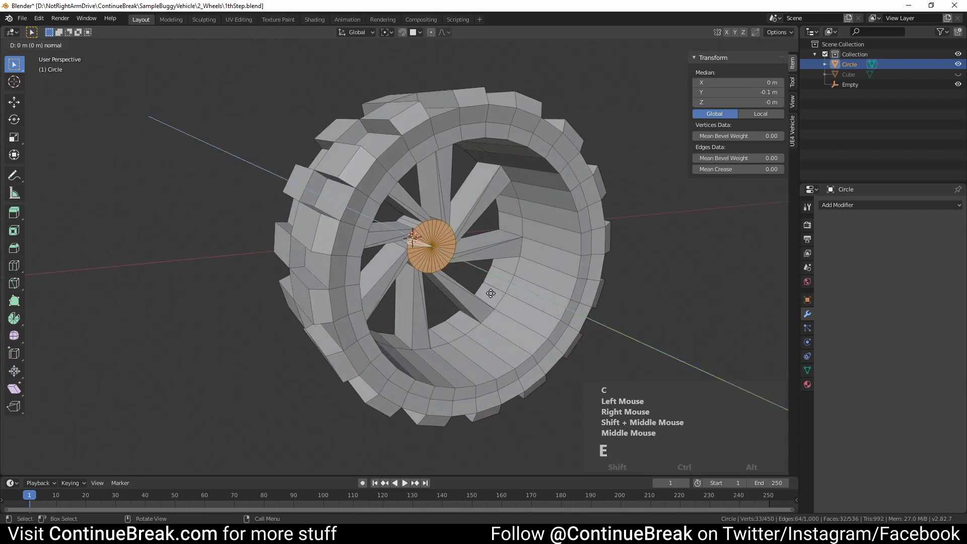
text(0.1)
key(Return)
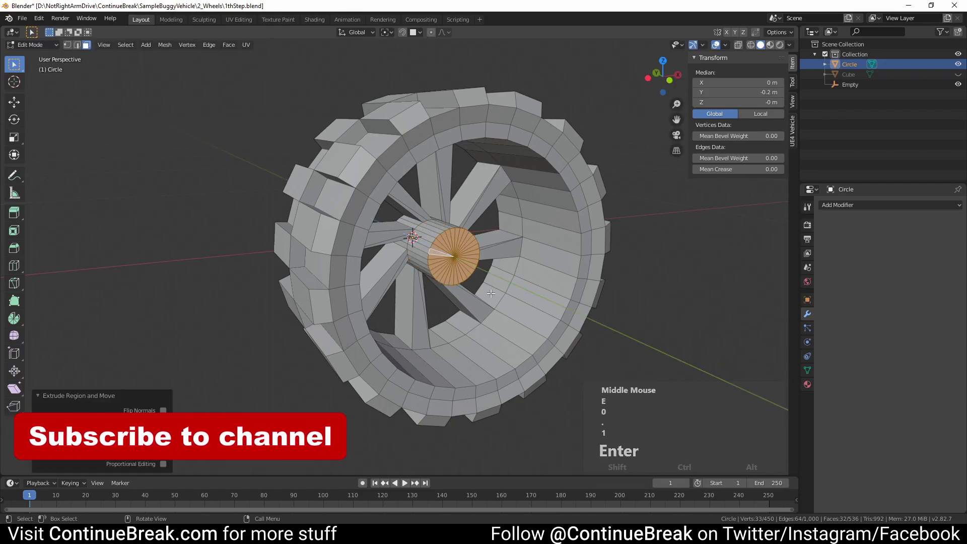
middle_drag(491, 293, 487, 295)
text(e0.0)
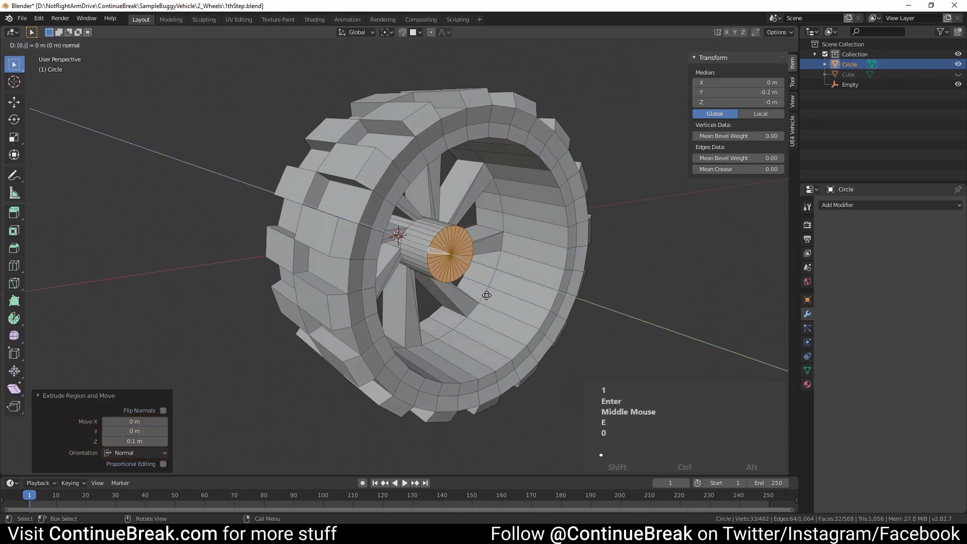
text(1)
key(Return)
scroll(551, 253, up, 6)
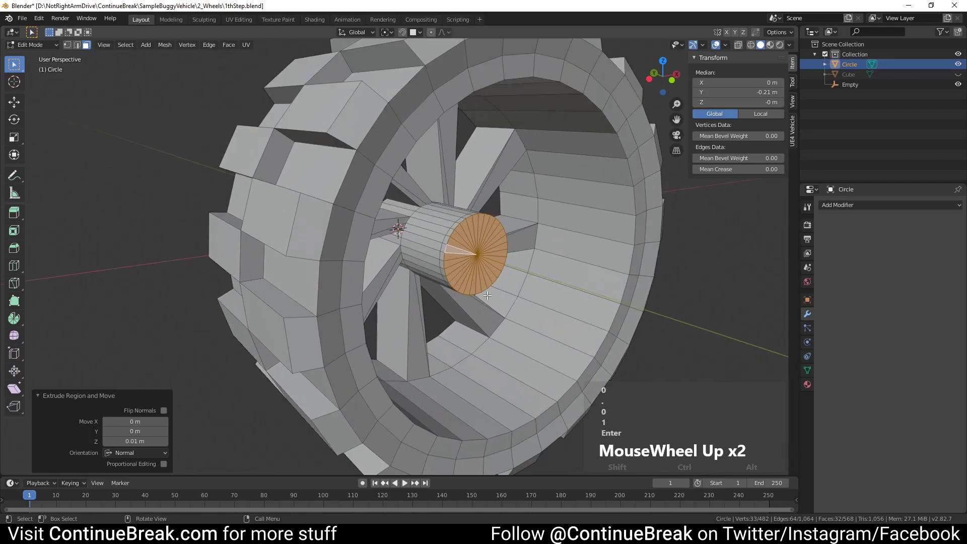
shift+middle_drag(552, 253, 480, 299)
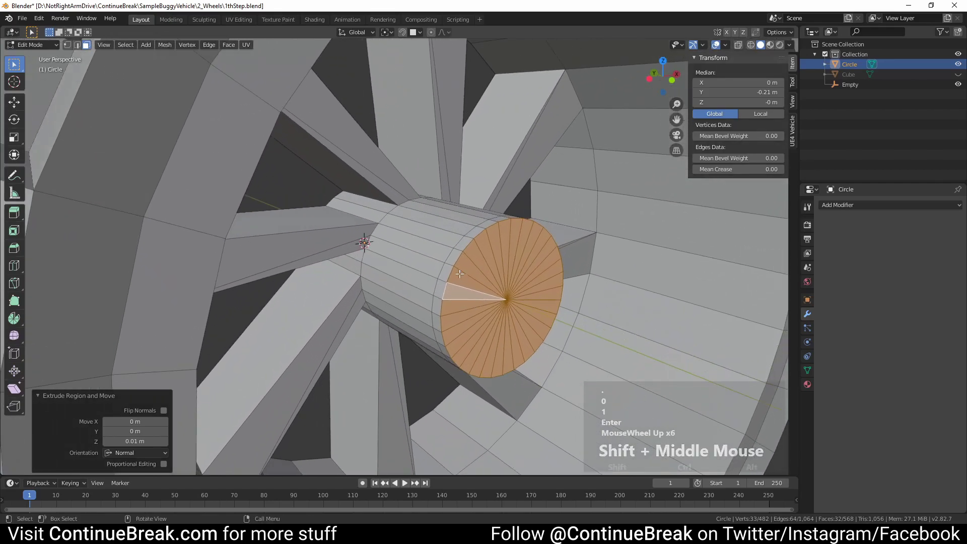
Select the thin face loop around the hub end.
click(456, 255)
alt+shift+click(455, 255)
alt+shift+click(456, 255)
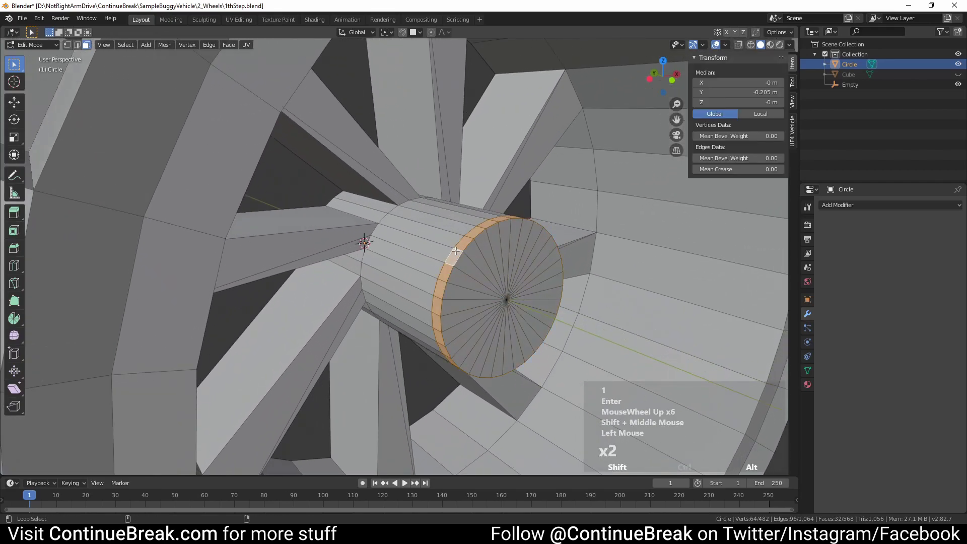
scroll(461, 262, down, 2)
shift+middle_drag(461, 261, 461, 300)
scroll(456, 280, down, 1)
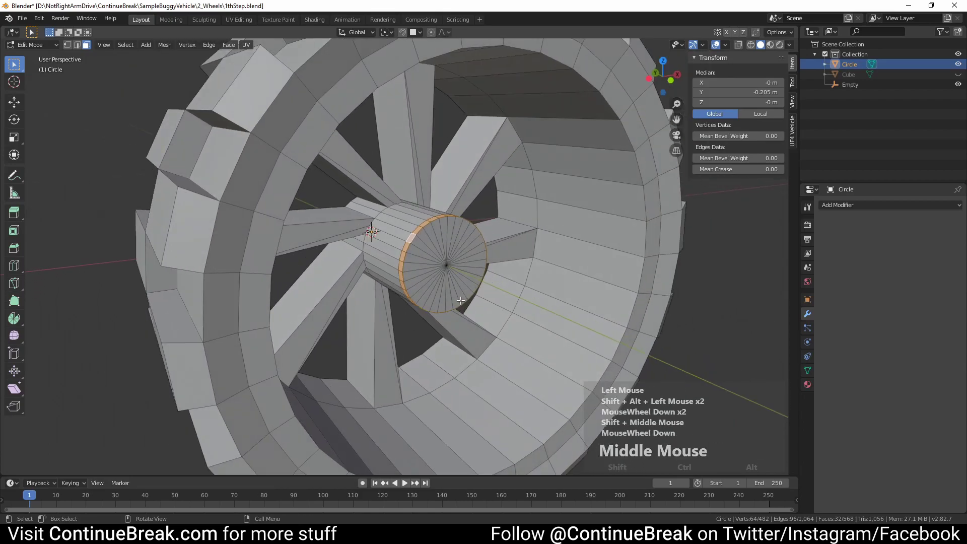
Extrude that ring and scale it 2.5 excluding Y into a brake disc.
key(e)
key(s)
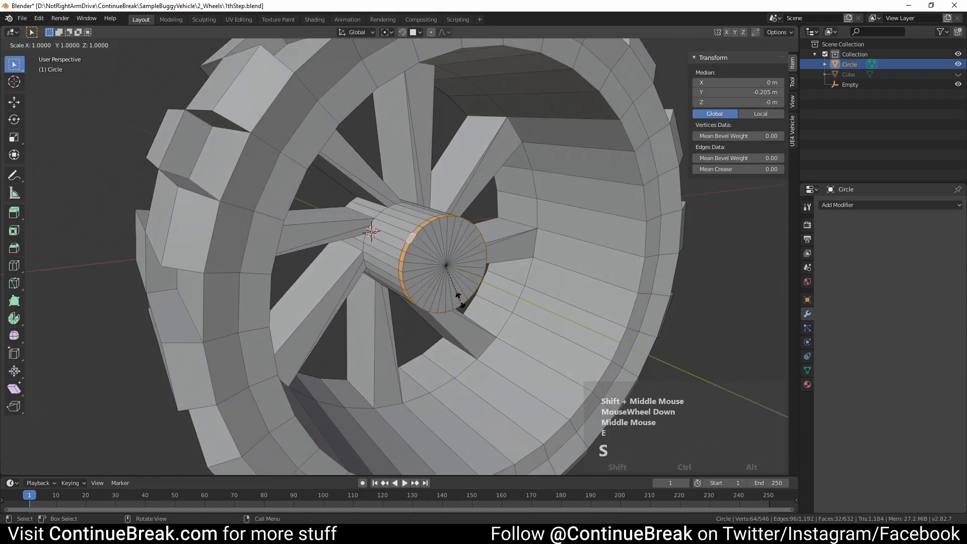
key(shift+y)
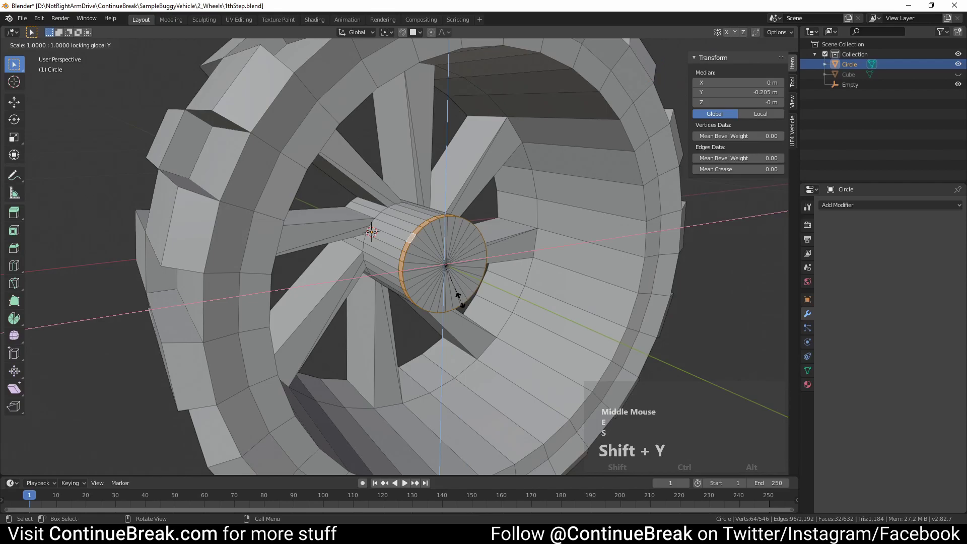
text(2.5)
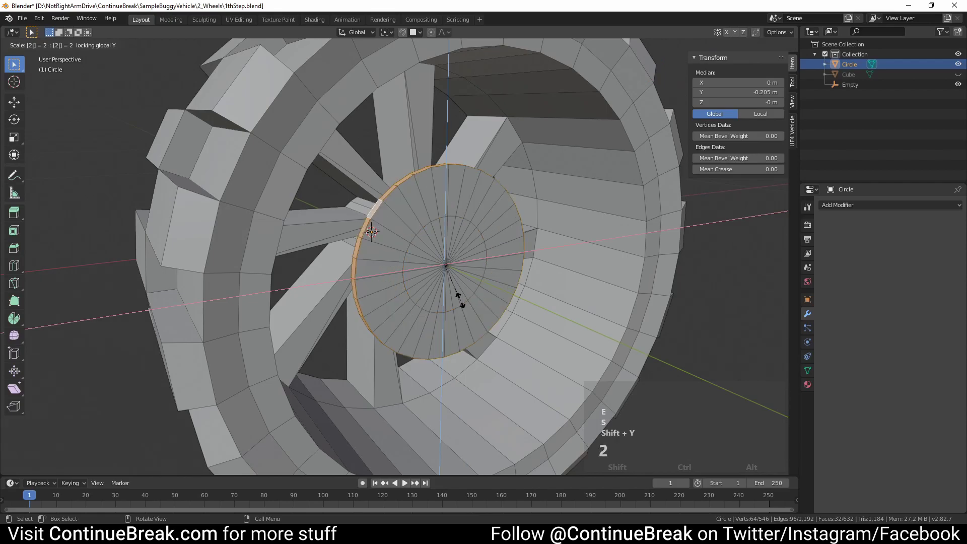
key(Return)
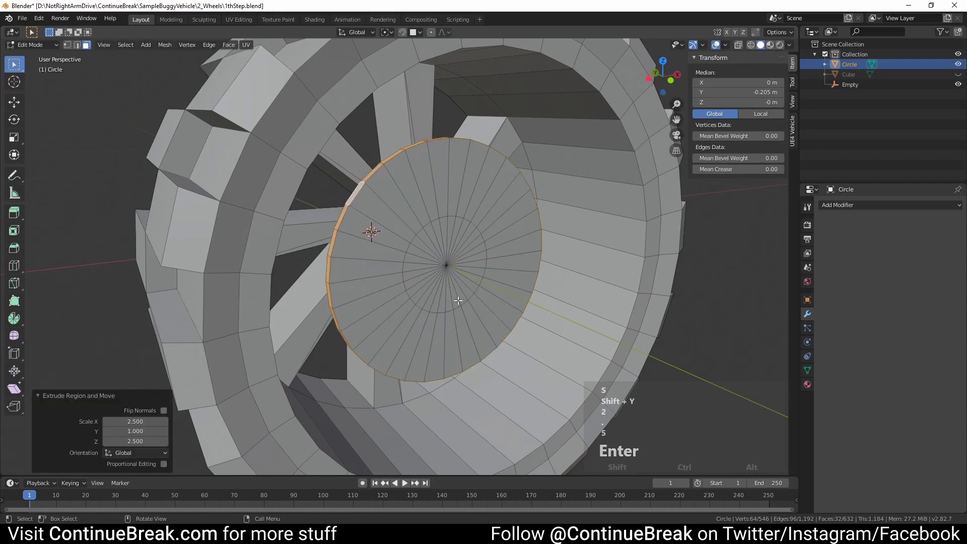
middle_drag(458, 300, 429, 297)
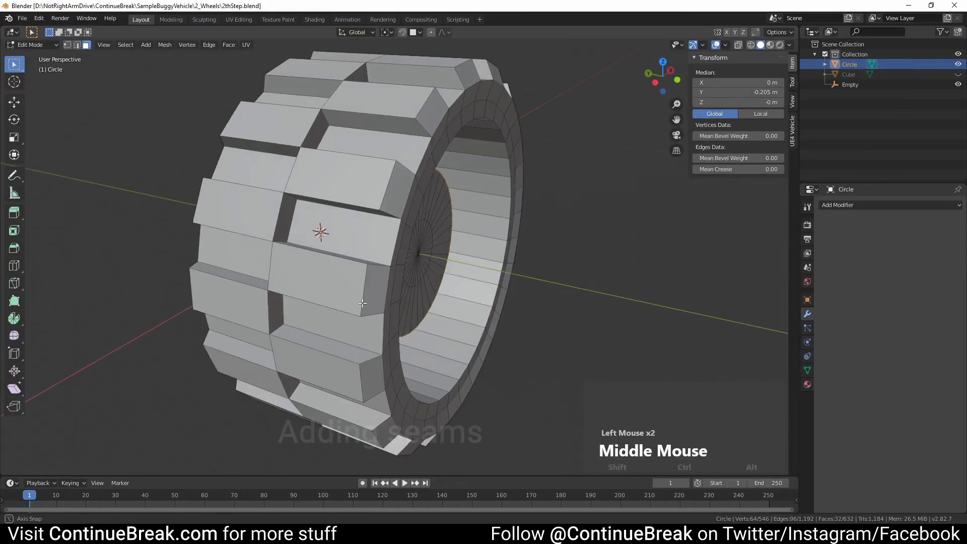
In edge mode, select the tire rim edge loops and mark them as seams.
middle_drag(320, 230, 317, 240)
scroll(316, 240, down, 2)
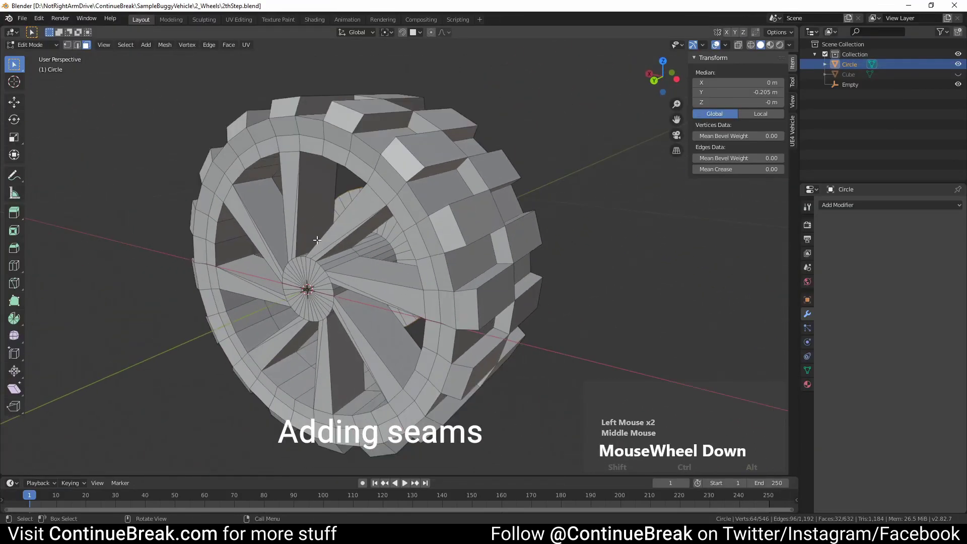
click(77, 45)
click(359, 185)
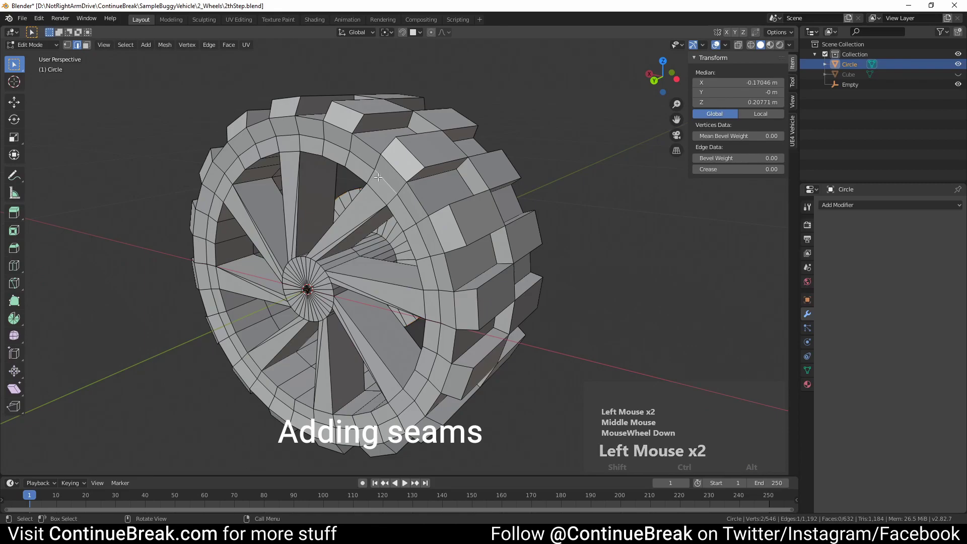
alt+shift+click(359, 186)
alt+shift+click(358, 185)
middle_drag(359, 186, 323, 226)
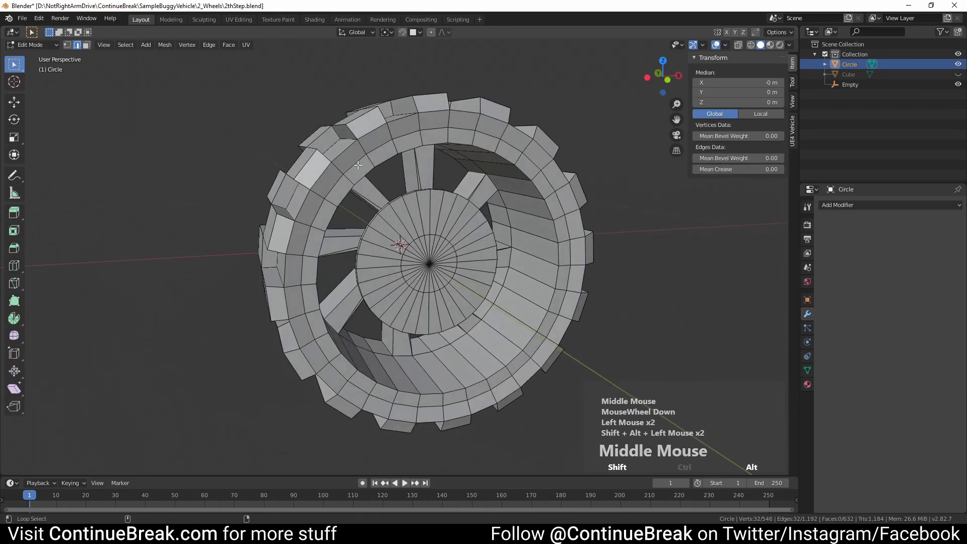
alt+shift+click(554, 302)
key(ctrl+e)
click(402, 220)
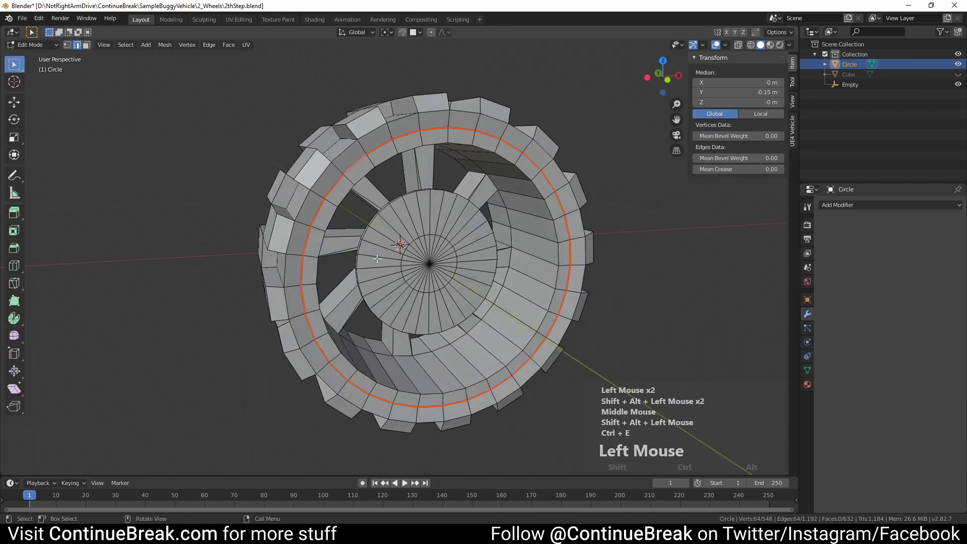
Select the edge loops along the hub cylinder and mark them as seams.
middle_drag(402, 223, 352, 363)
scroll(329, 268, up, 5)
click(325, 252)
alt+shift+click(324, 252)
alt+shift+click(353, 363)
shift+middle_drag(352, 363, 420, 285)
alt+shift+click(281, 244)
alt+shift+click(492, 127)
alt+shift+click(433, 212)
scroll(353, 242, down, 1)
key(ctrl+e)
click(344, 245)
Toggle X-ray so the mesh is see-through.
scroll(344, 244, down, 10)
key(alt+z)
key(alt+z)
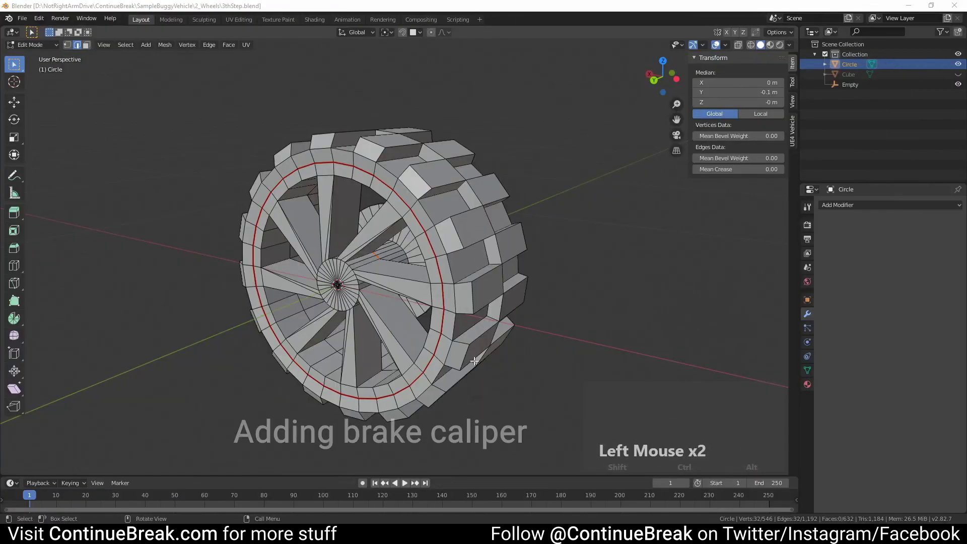
middle_drag(474, 351, 485, 356)
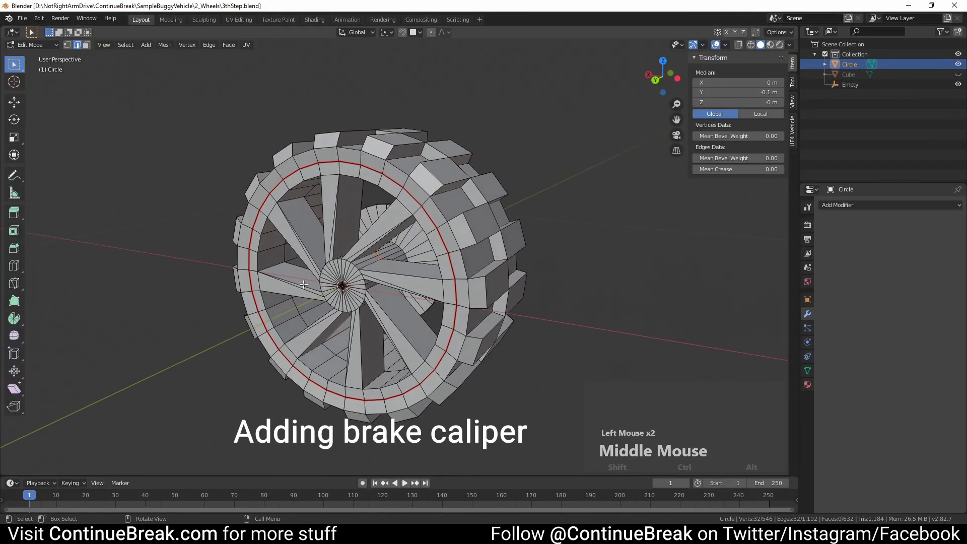
Return to Object Mode and add a new cube mesh.
key(Tab)
shift+middle_drag(382, 352, 406, 342)
scroll(403, 333, down, 2)
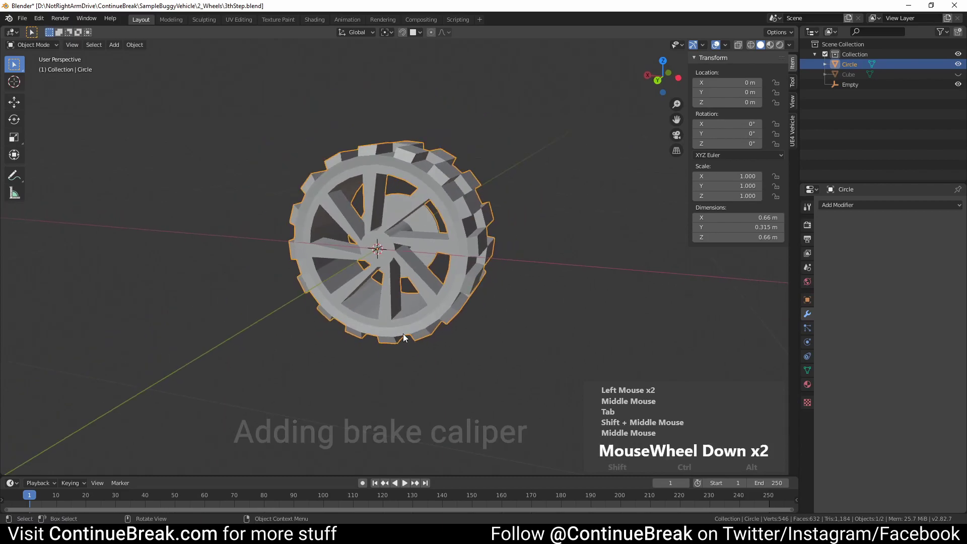
click(113, 44)
mouse_move(123, 58)
click(225, 68)
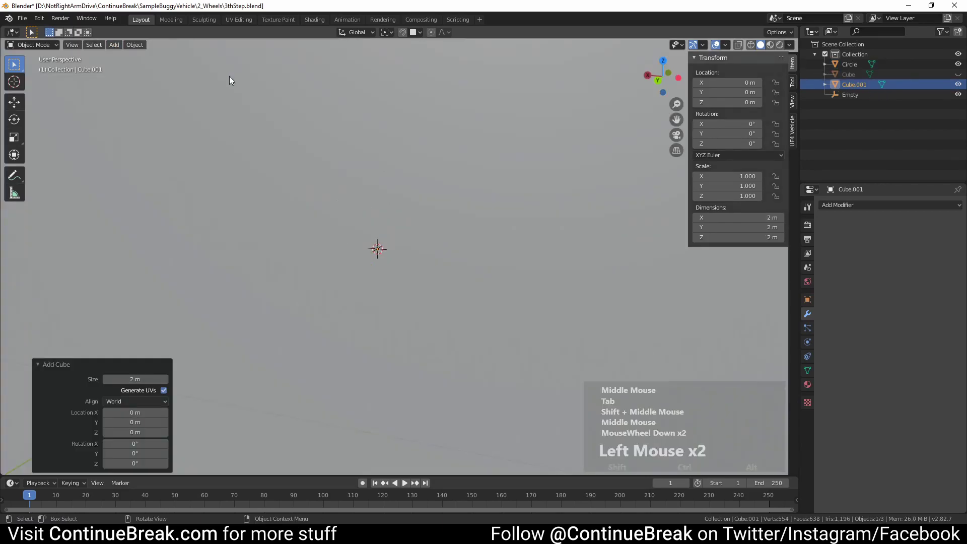
scroll(338, 251, down, 5)
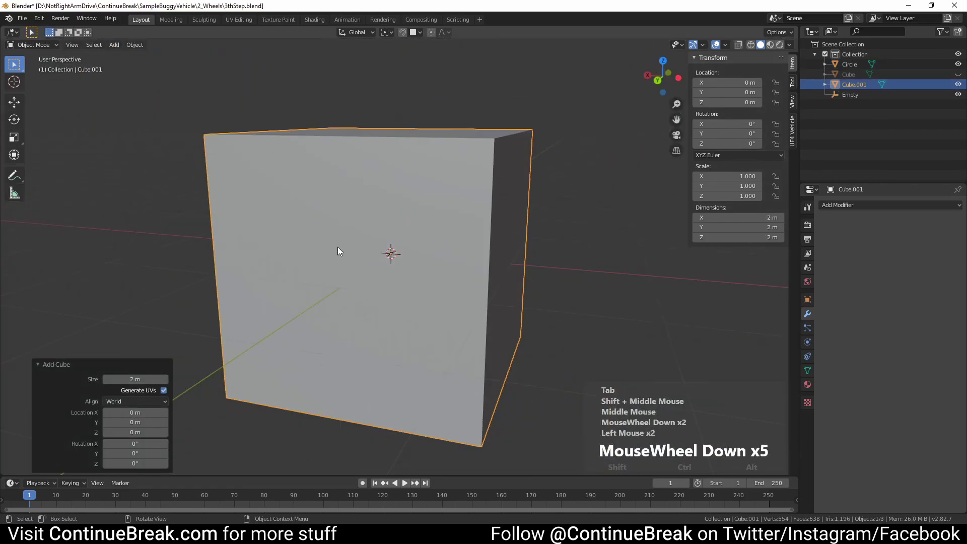
Set the cube's dimensions to X 0.08 m and Y 0.05 m.
click(747, 217)
text(0.08)
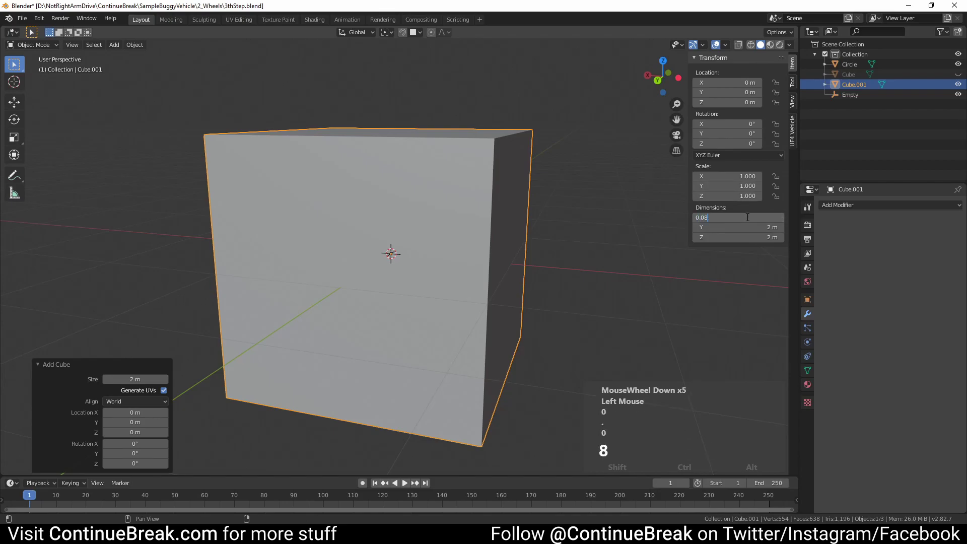
key(Tab)
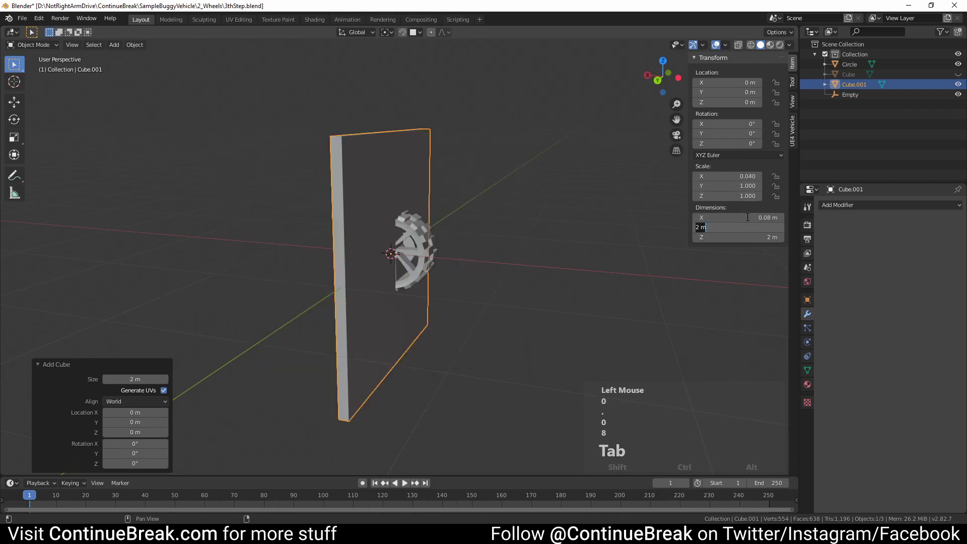
text(0.05)
key(Tab)
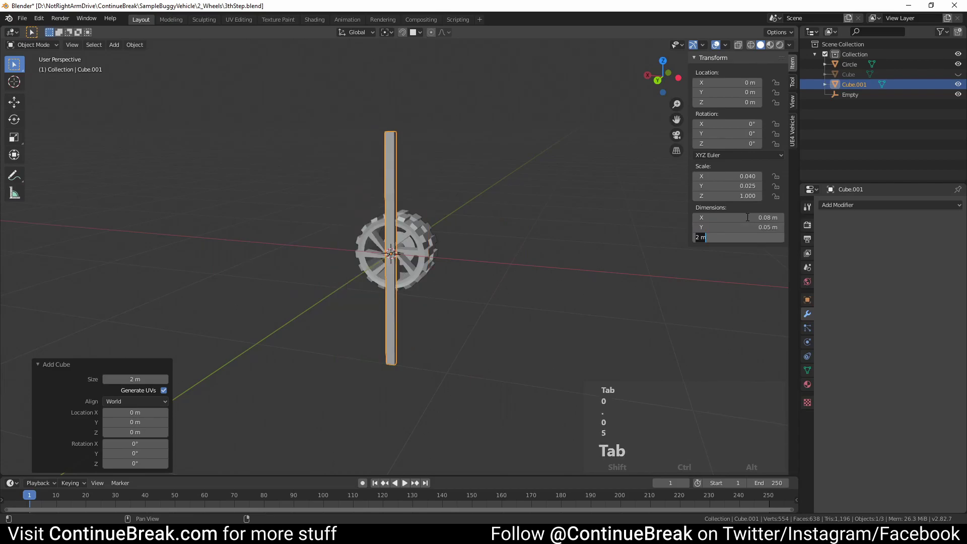
Set the box's Z dimension to 0.15 m.
text(0)
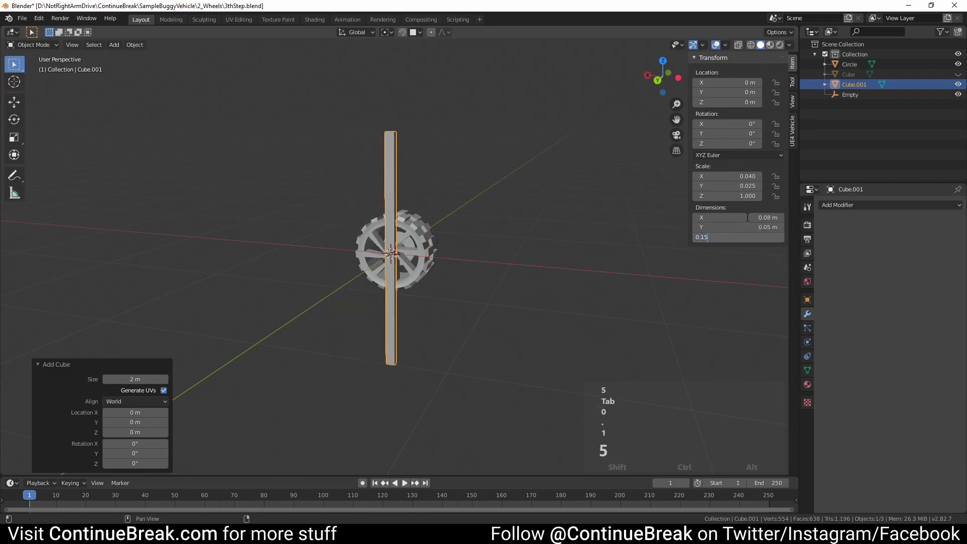
text(.15)
key(Tab)
click(391, 302)
scroll(364, 310, up, 11)
shift+middle_drag(364, 310, 452, 286)
scroll(458, 305, down, 1)
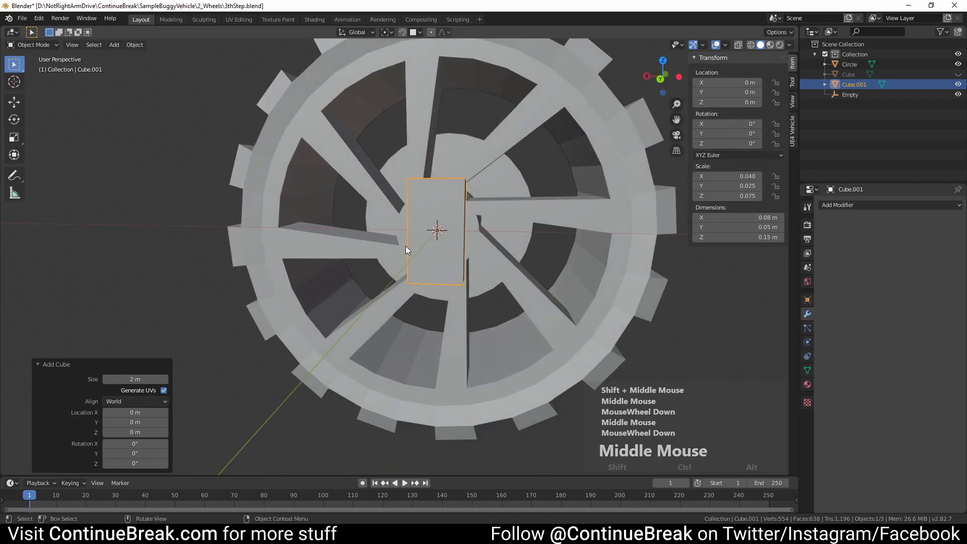
Add a centred loop cut to the box and shift it -0.02 m along X.
key(Tab)
key(ctrl+r)
click(455, 244)
right_click(455, 244)
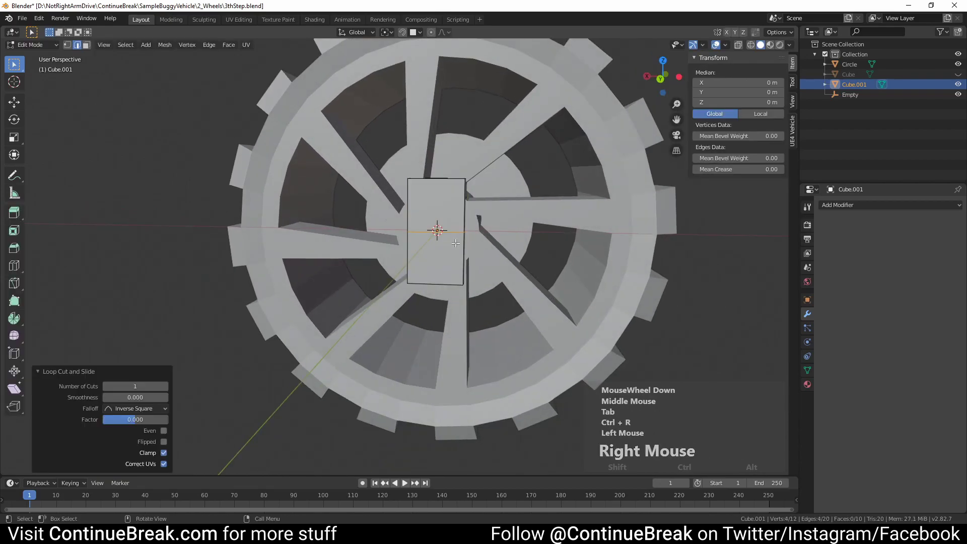
text(gx)
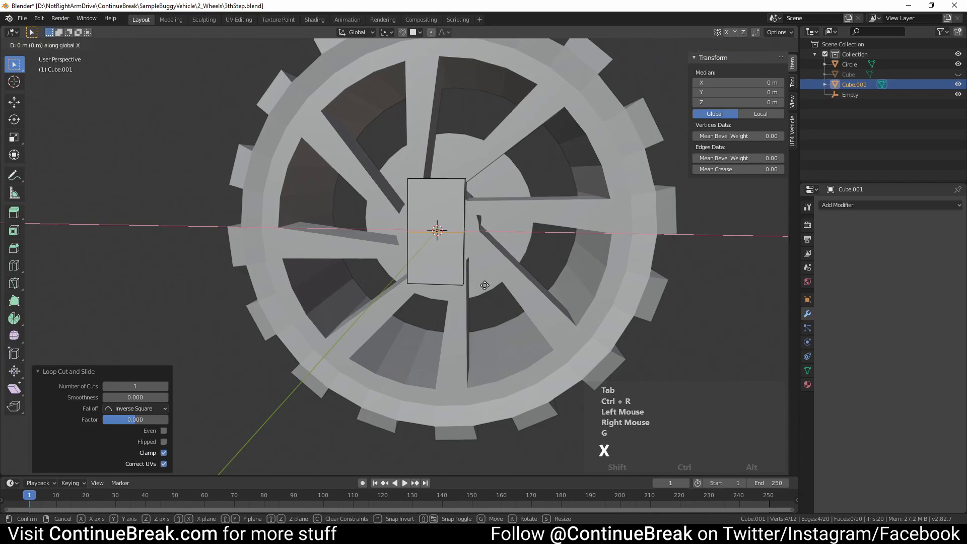
text(-0.02)
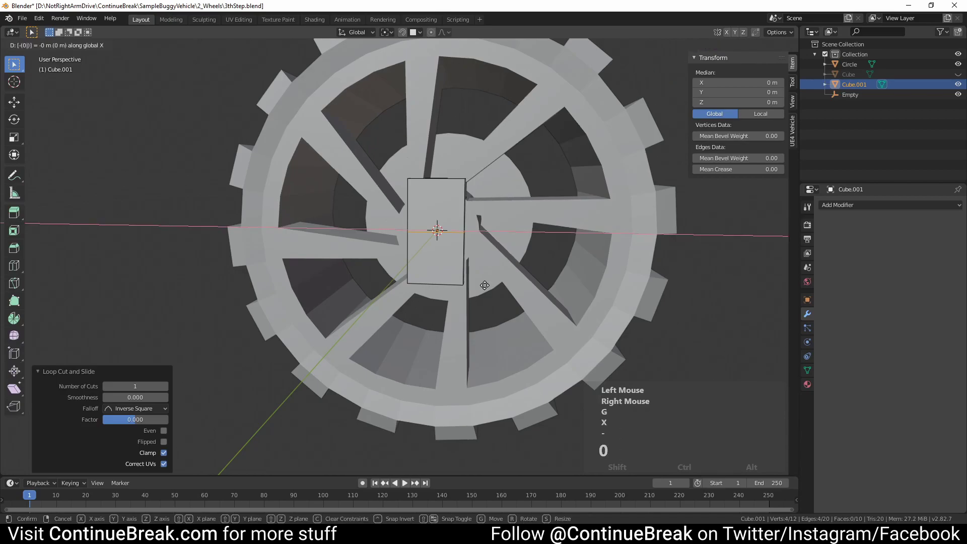
key(Return)
key(Tab)
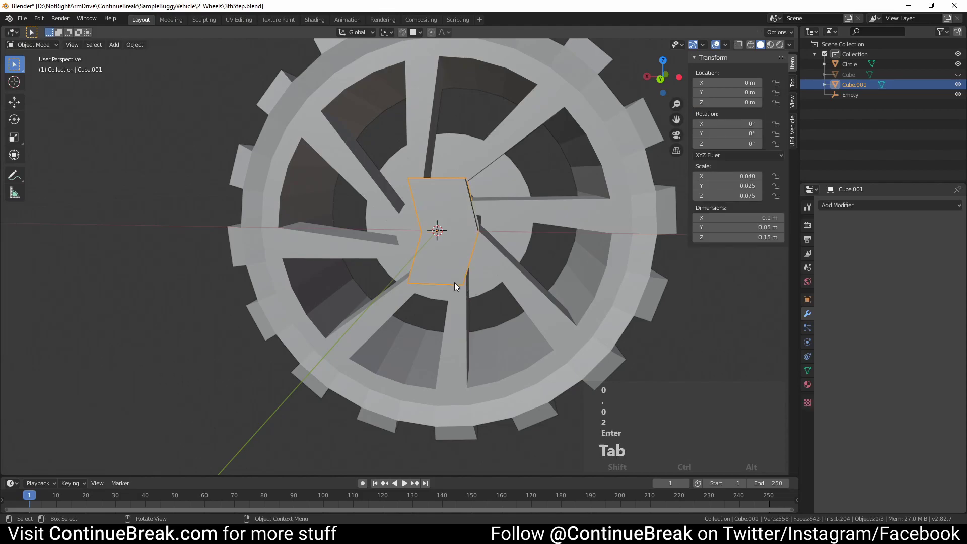
Position the box at location X -0.12 m, Y -0.2 m.
middle_drag(454, 282, 452, 278)
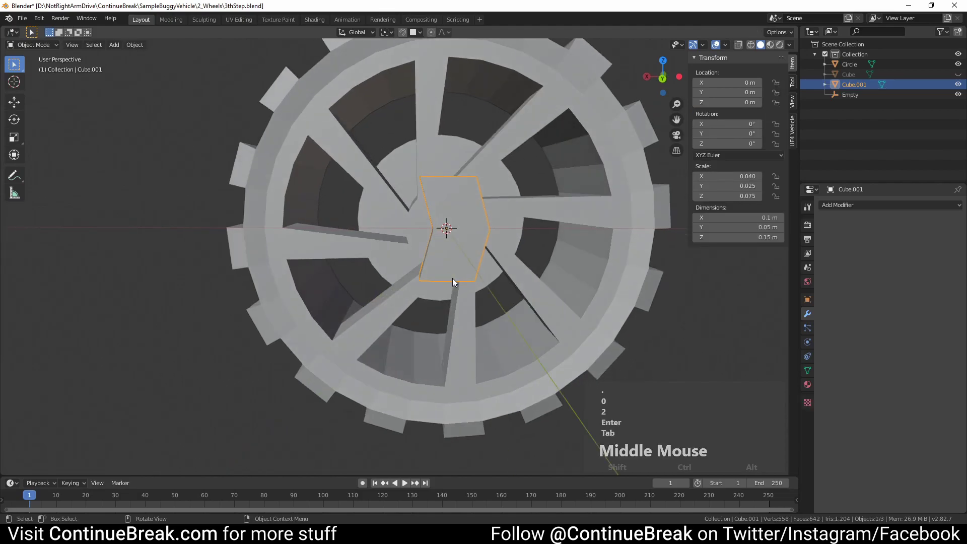
click(726, 80)
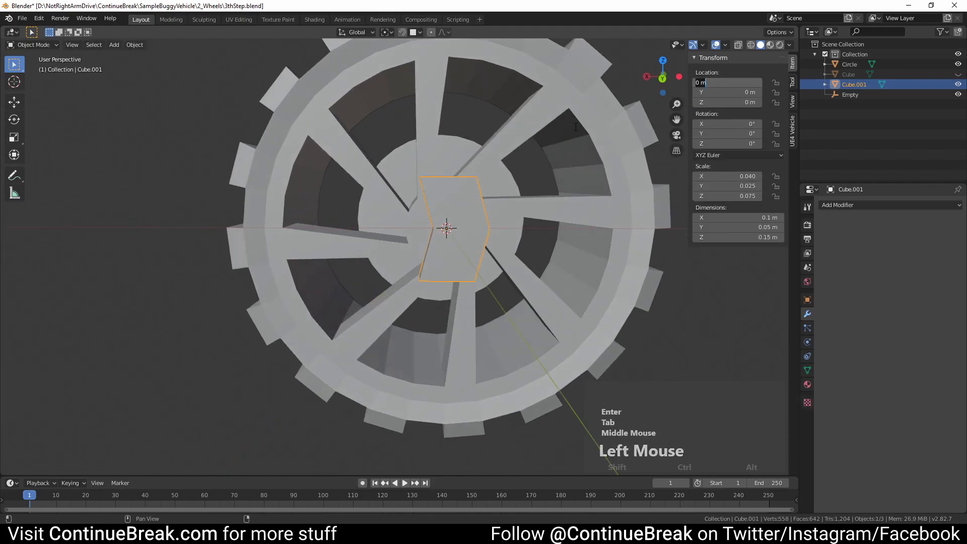
text(-0.12)
key(Tab)
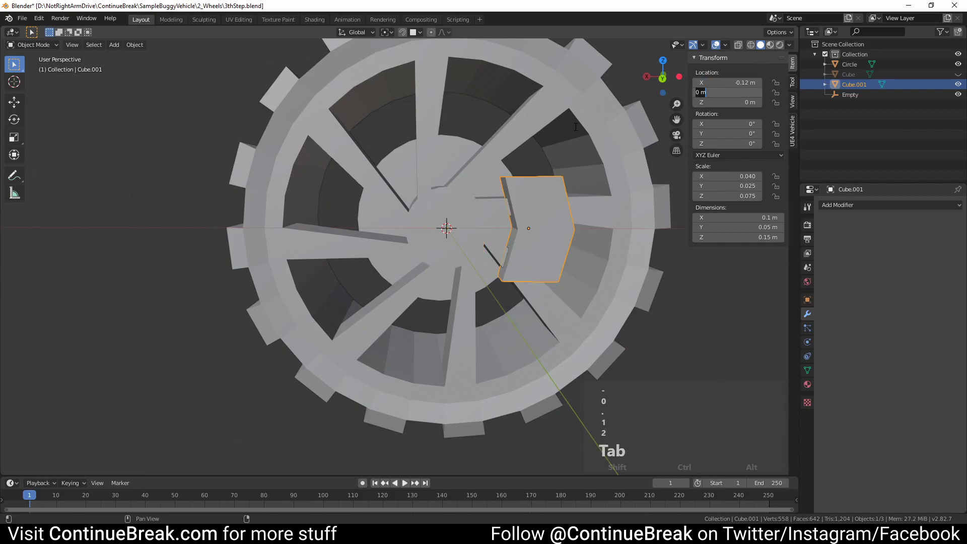
text(-0.2)
key(Tab)
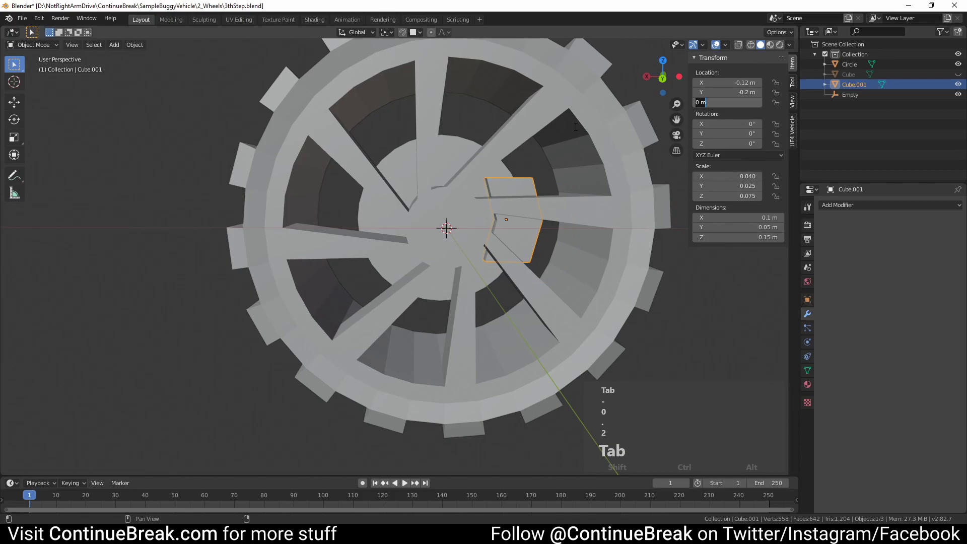
middle_click(512, 258)
click(511, 258)
Select the wheel together with the box and apply Shade Smooth to both.
scroll(494, 263, down, 2)
middle_drag(512, 258, 496, 265)
shift+middle_drag(497, 265, 500, 273)
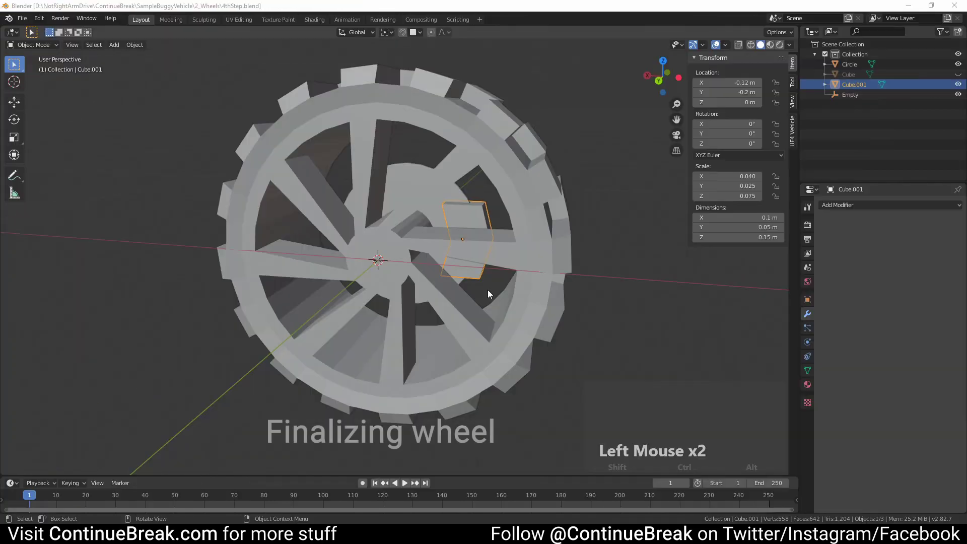
middle_drag(488, 289, 481, 291)
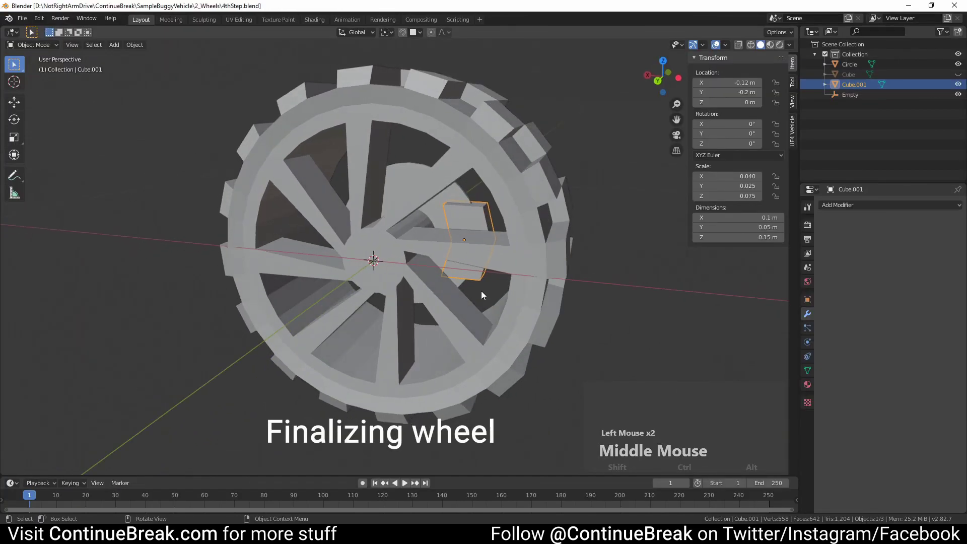
scroll(519, 304, down, 1)
shift+click(507, 244)
right_click(507, 244)
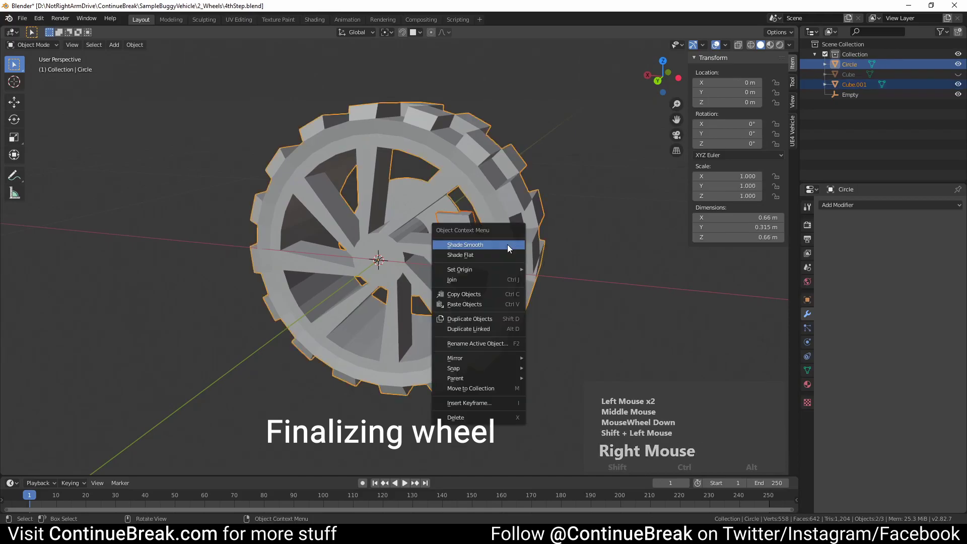
click(502, 246)
Enable Auto Smooth in the mesh data settings for the wheel and the box.
middle_drag(484, 251, 509, 262)
click(509, 262)
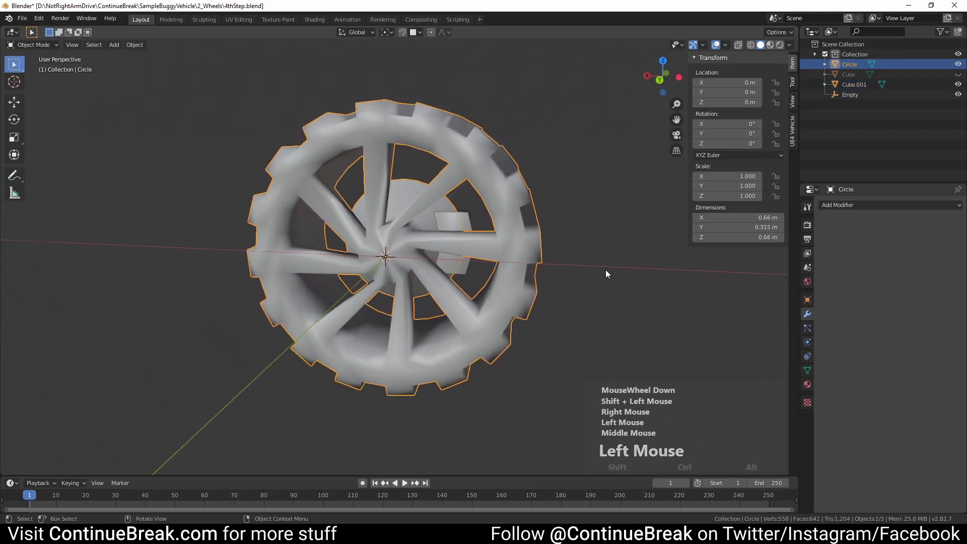
click(809, 372)
click(837, 389)
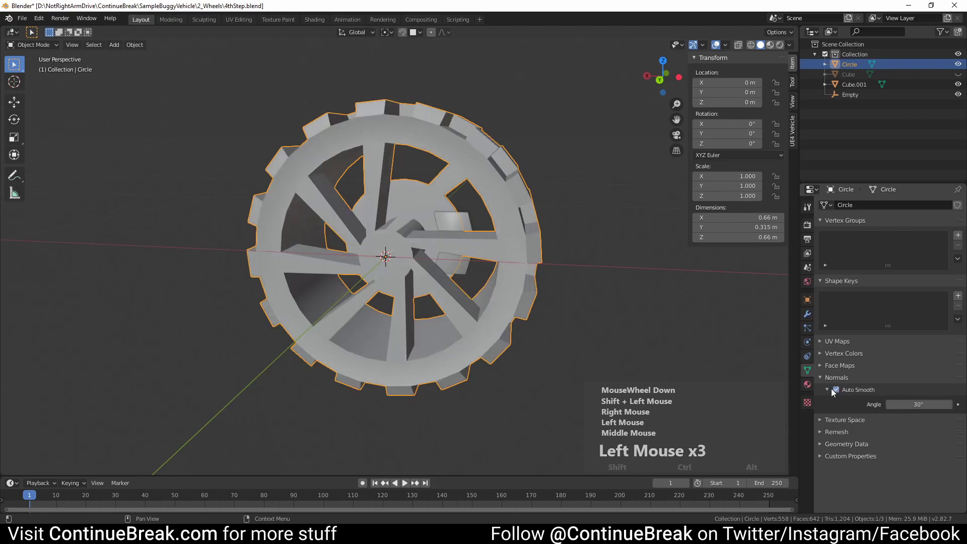
click(450, 221)
click(836, 389)
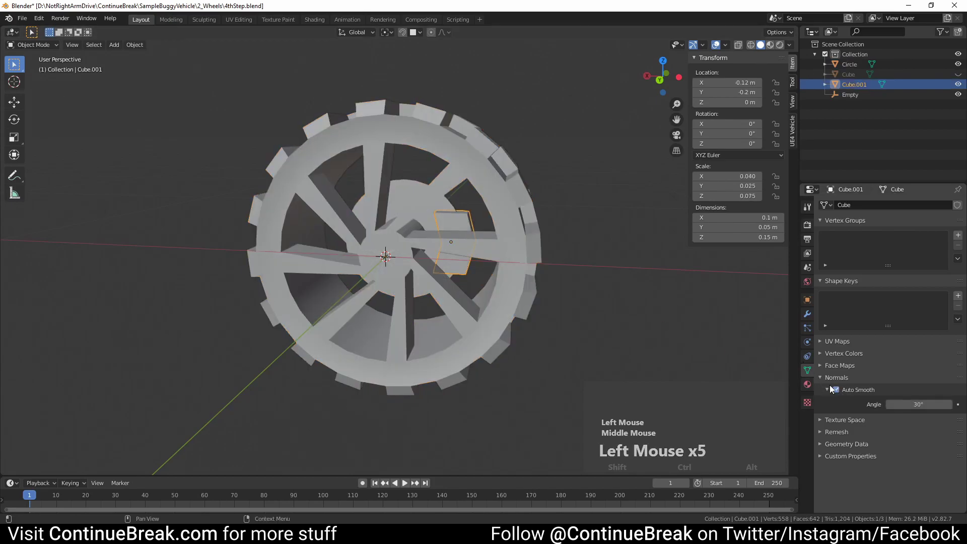
Parent the caliper box to the wheel with Ctrl+P > Object.
middle_drag(634, 337, 594, 321)
middle_drag(469, 244, 516, 268)
shift+click(517, 267)
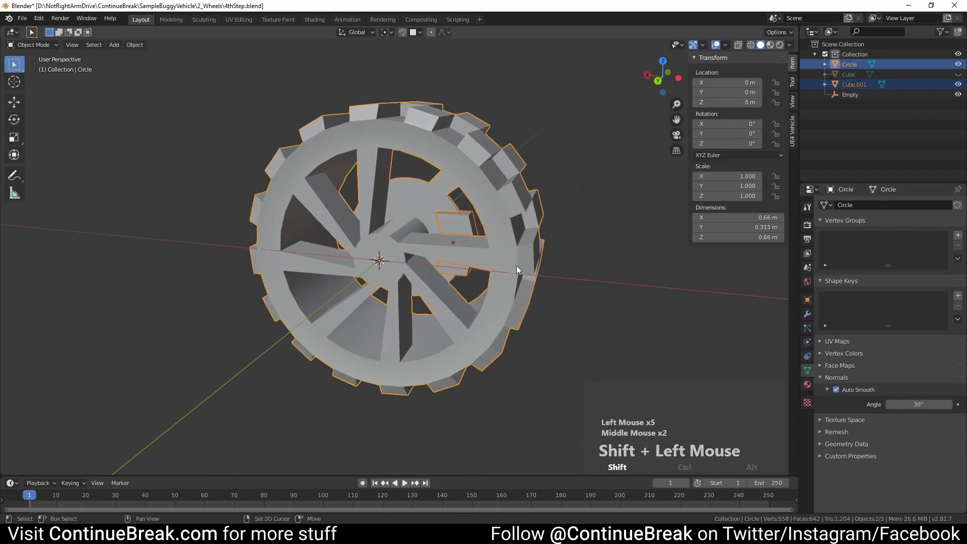
middle_drag(534, 307, 541, 309)
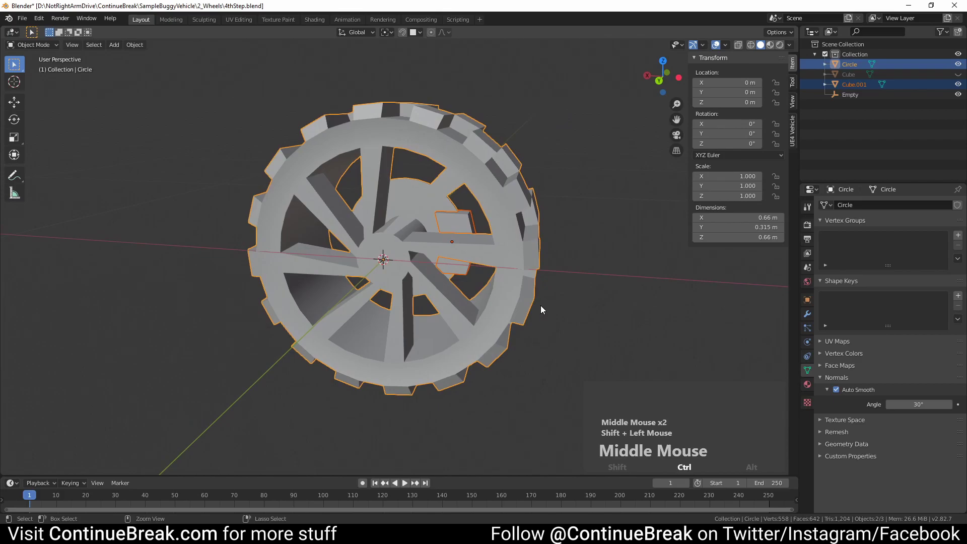
key(ctrl+p)
click(540, 305)
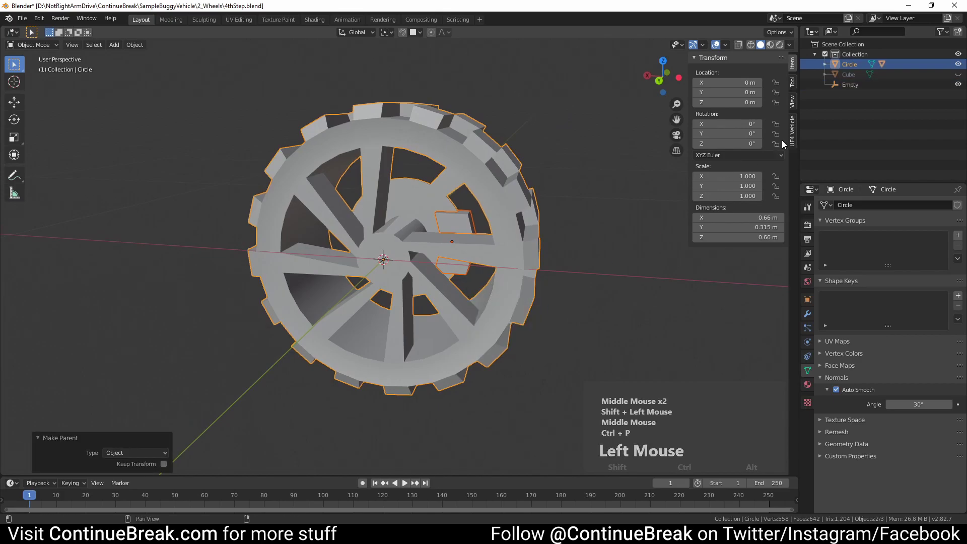
Check the hierarchy in the outliner and test-move the wheel, cancelling to keep it at the origin.
click(824, 64)
click(838, 64)
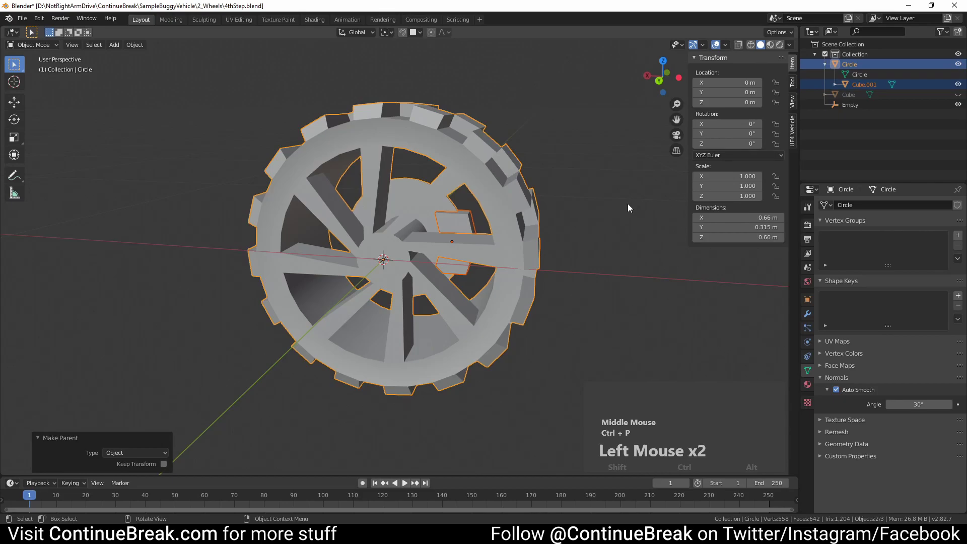
middle_drag(628, 204, 501, 306)
click(576, 225)
scroll(576, 255, down, 1)
key(g)
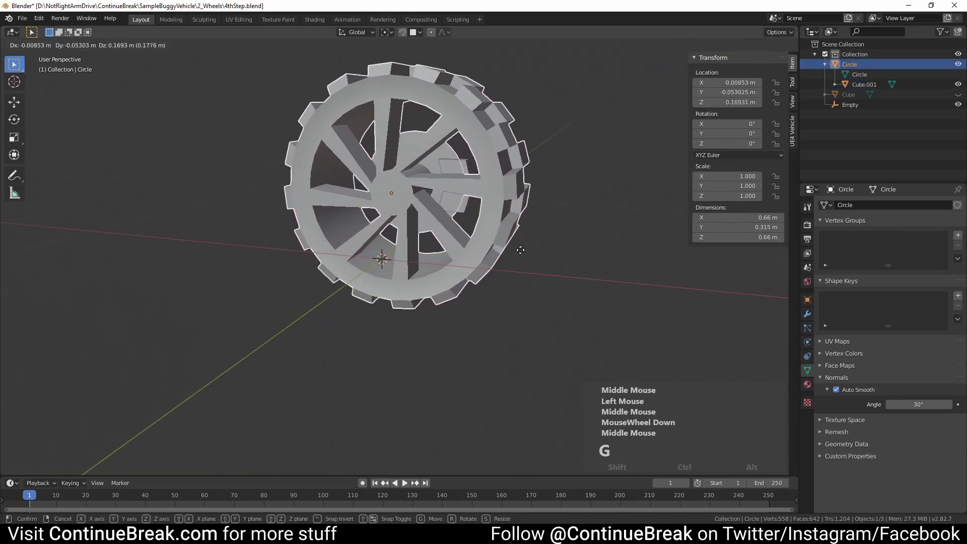
right_click(489, 280)
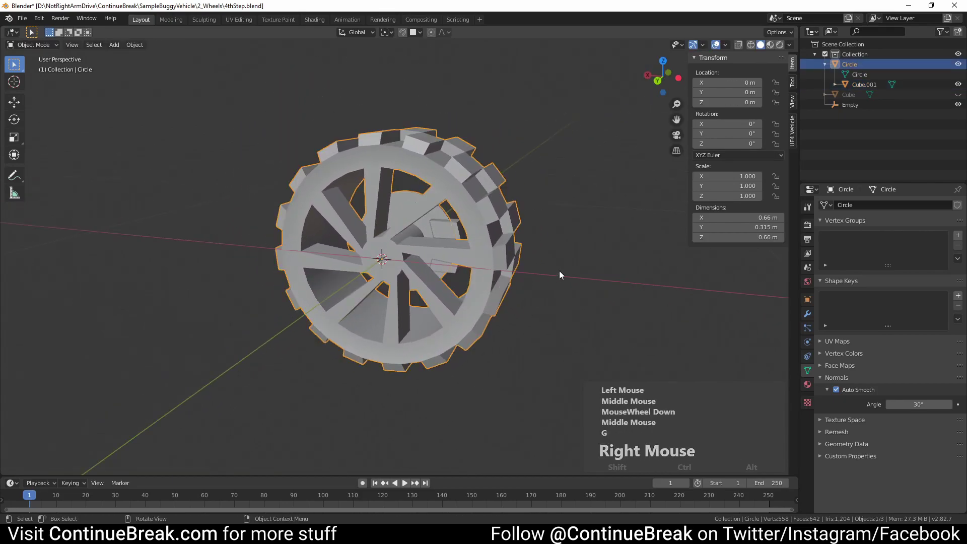